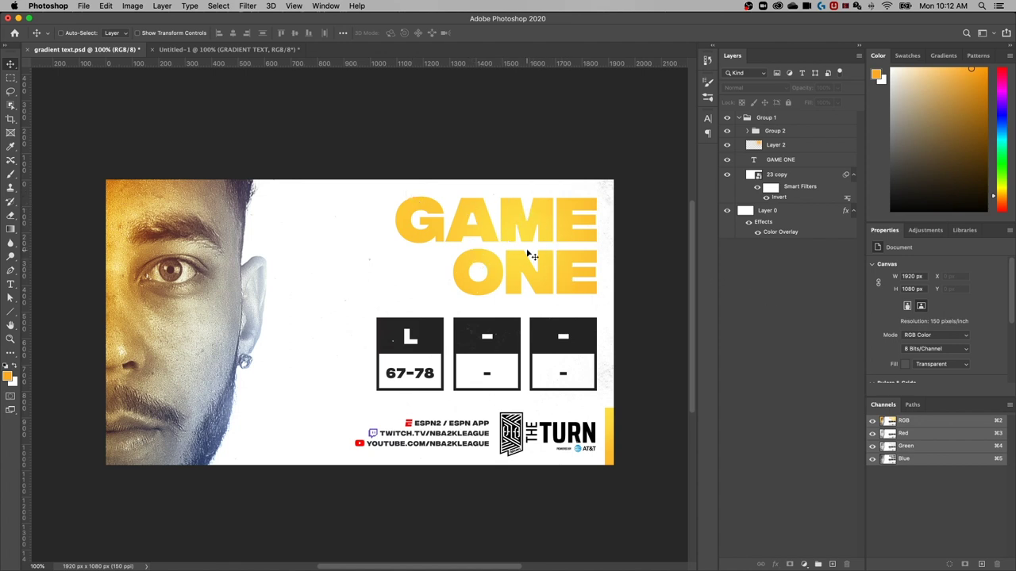
# Toggle Layer 2's visibility off and back on, then collapse Group 1.
pyautogui.click(727, 145)
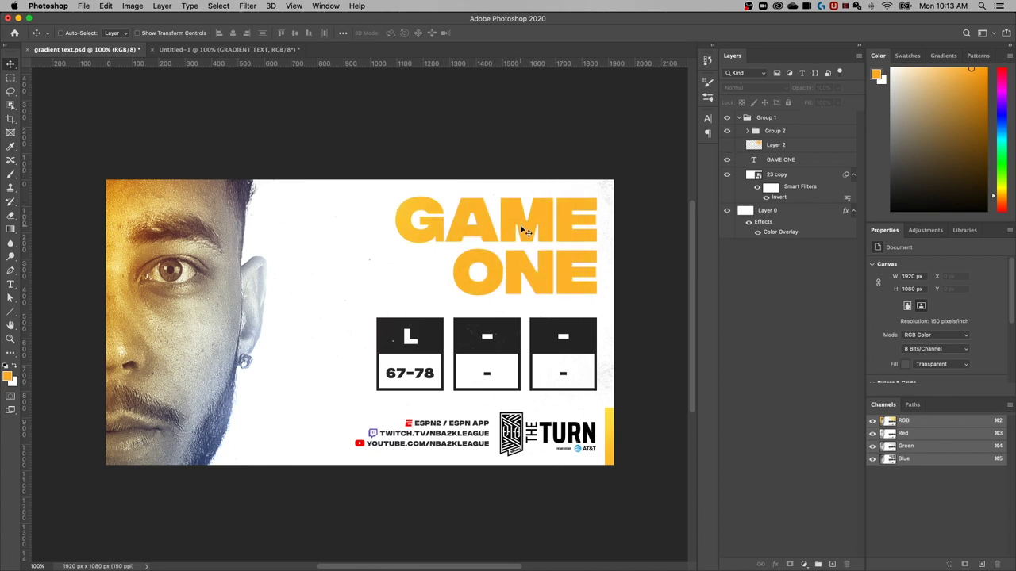
pyautogui.click(727, 146)
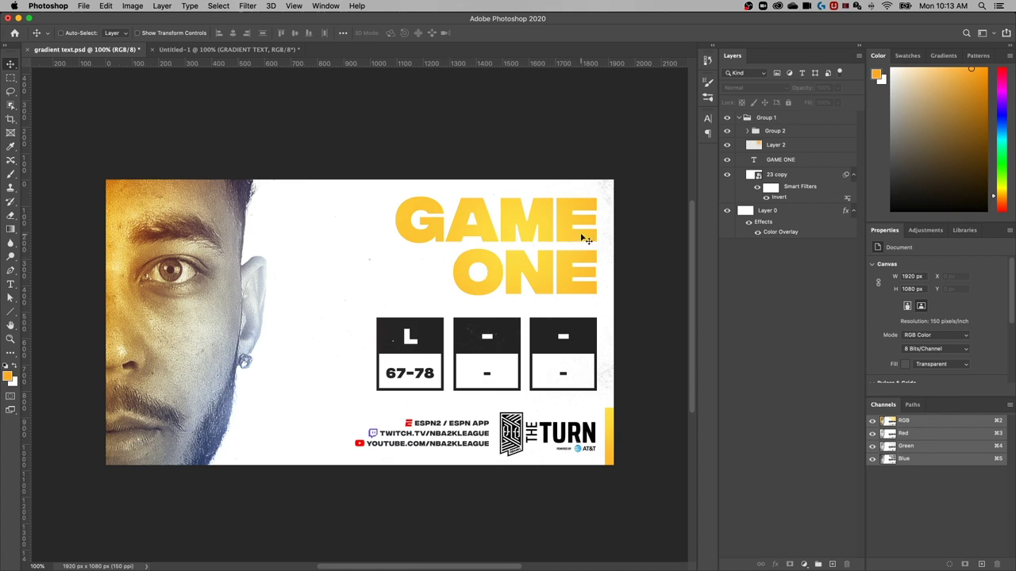
pyautogui.click(737, 117)
# Hide and select Group 1, then add a 'GRADIENT TEXT' type layer above it.
pyautogui.click(728, 118)
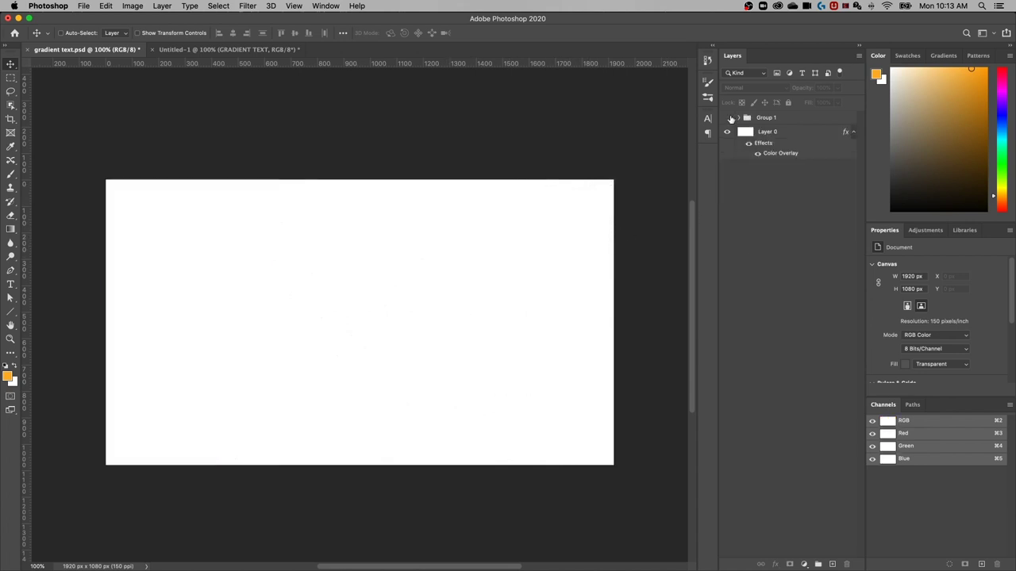
pyautogui.click(782, 119)
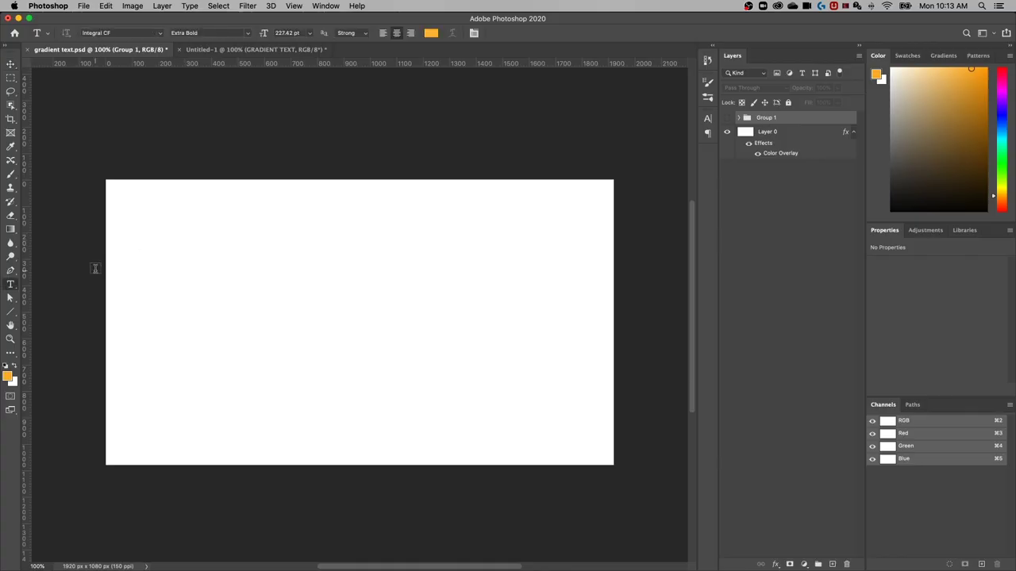
pyautogui.click(204, 240)
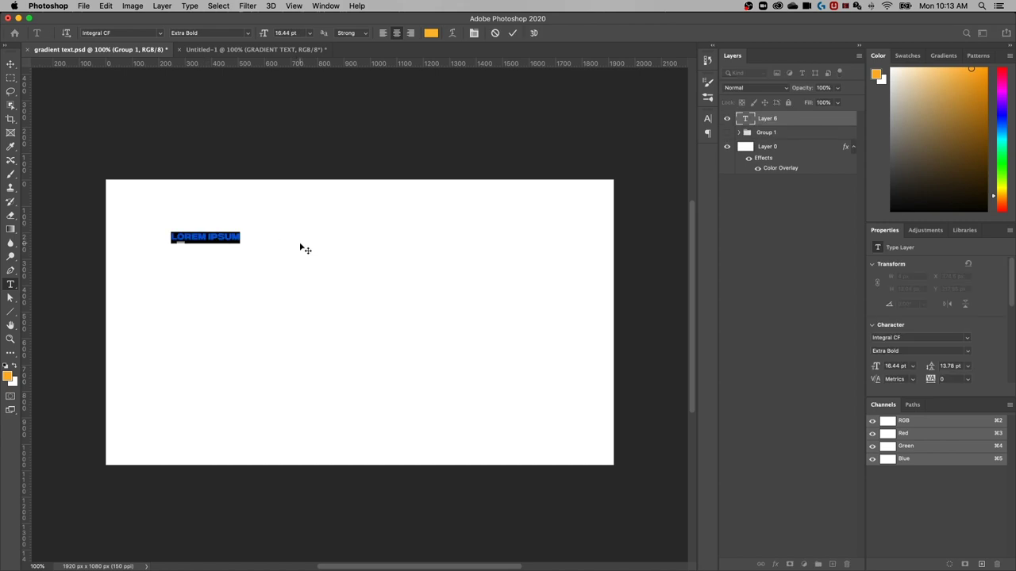
pyautogui.write('GRADI')
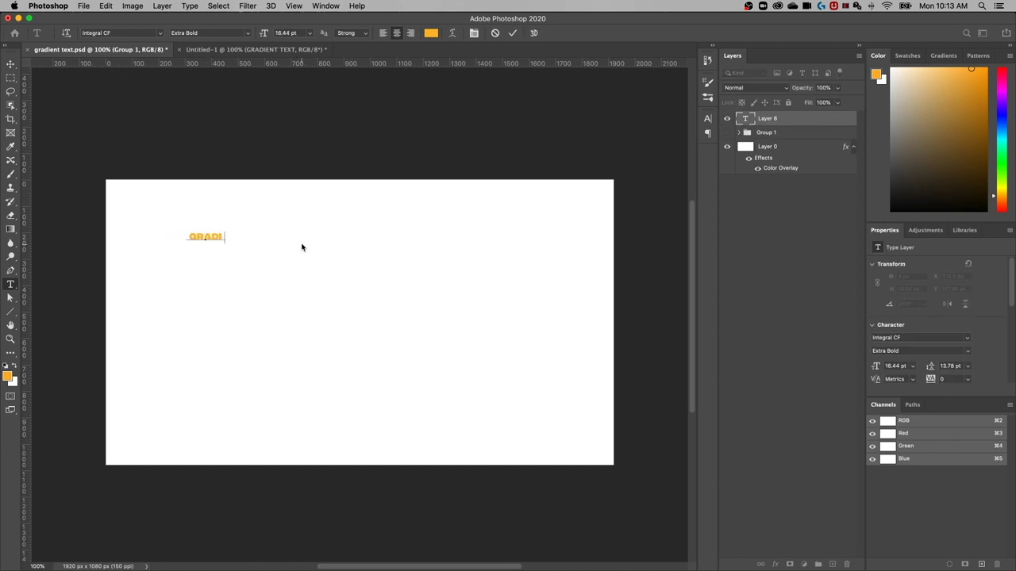
pyautogui.write('ENT TEXT')
pyautogui.click(11, 63)
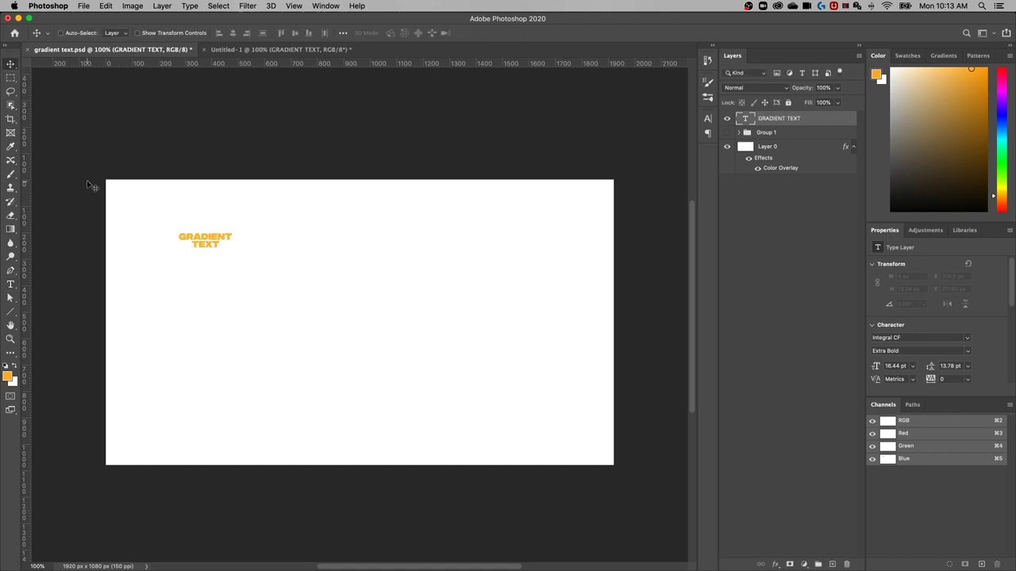
# Scale the text to about 400% and move it right and down.
pyautogui.press('super+t')
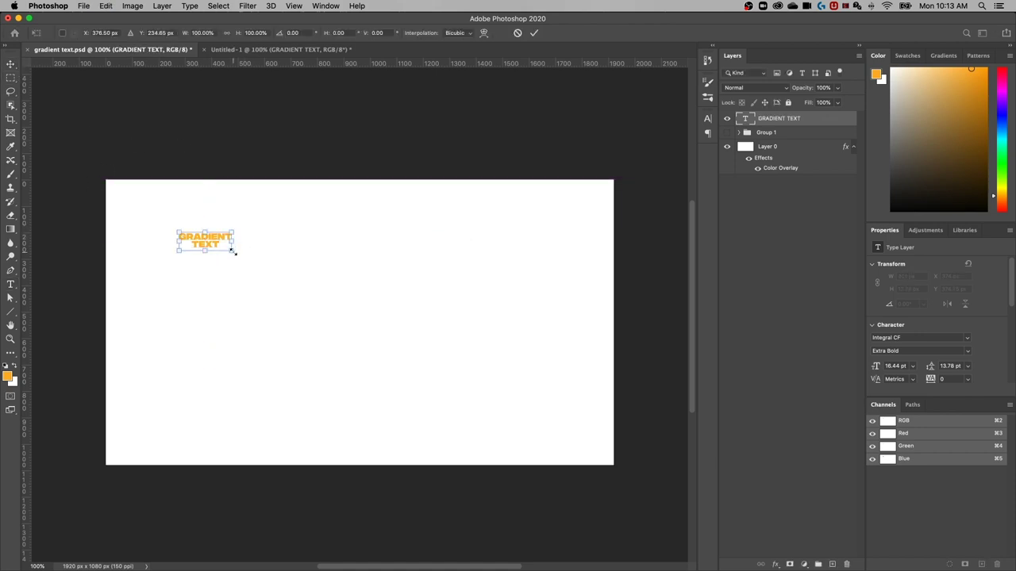
pyautogui.moveTo(231, 250); pyautogui.dragTo(309, 300)
pyautogui.moveTo(228, 226); pyautogui.dragTo(460, 345)
pyautogui.press('Return')
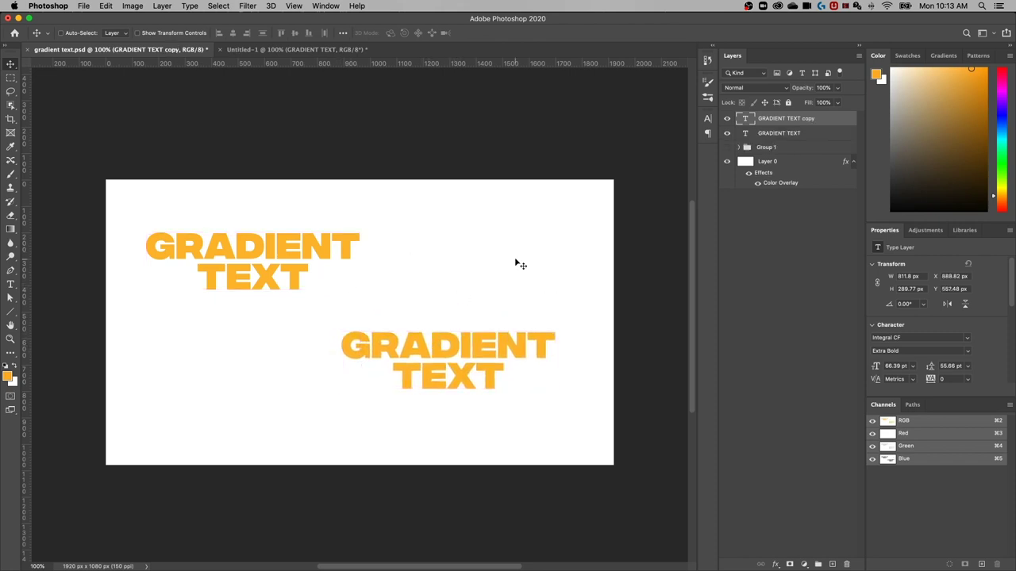
# Scale both GRADIENT TEXT layers up together.
pyautogui.keyDown('shift'); pyautogui.click(782, 134); pyautogui.keyUp('shift')
pyautogui.press('super+t')
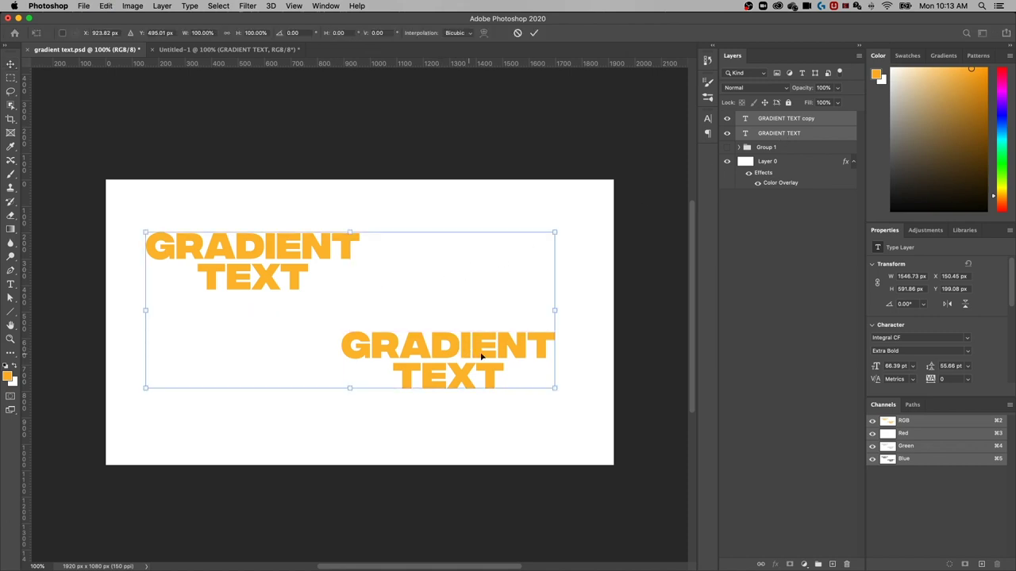
pyautogui.moveTo(556, 389); pyautogui.dragTo(595, 410)
pyautogui.press('Return')
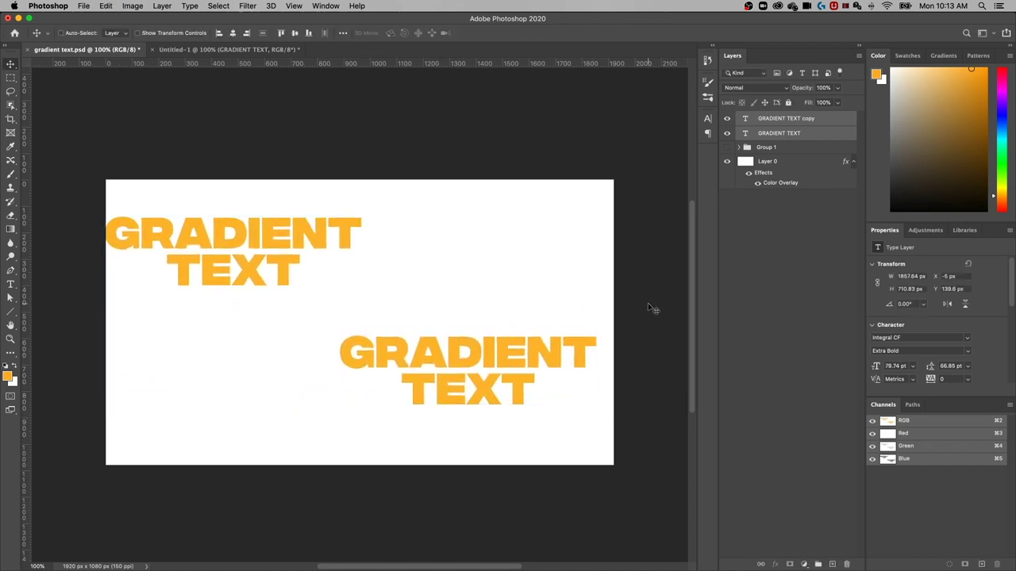
# Nudge the original text right and down and shift the copy slightly left and up.
pyautogui.click(771, 134)
pyautogui.moveTo(293, 249); pyautogui.dragTo(344, 258)
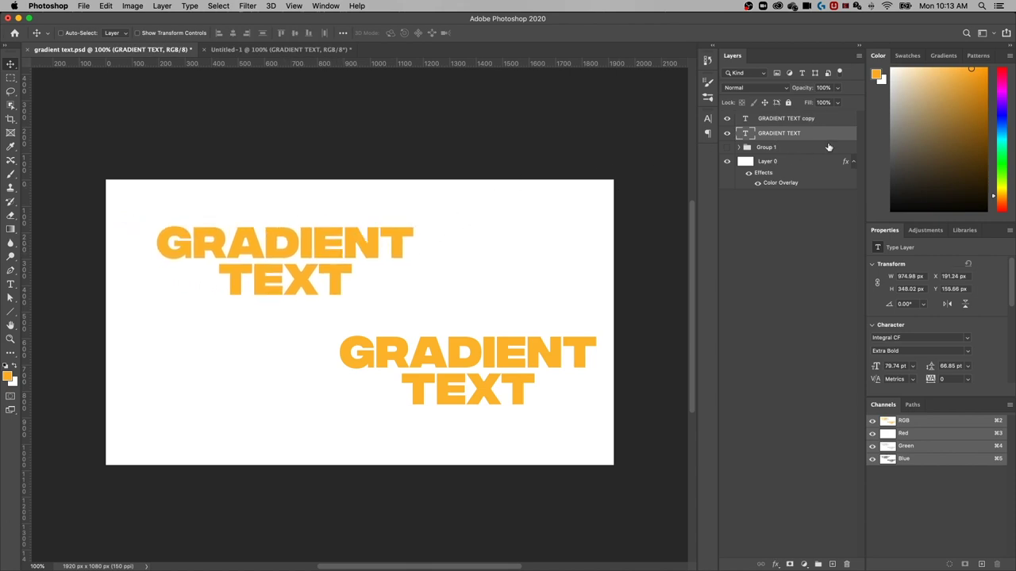
pyautogui.click(833, 121)
pyautogui.moveTo(472, 350); pyautogui.dragTo(460, 346)
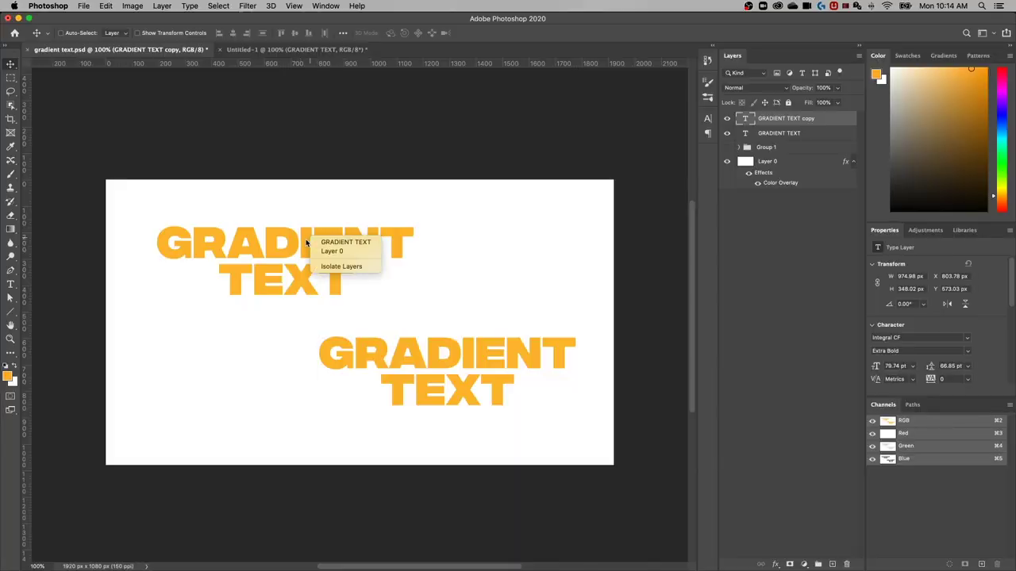
pyautogui.click(332, 242)
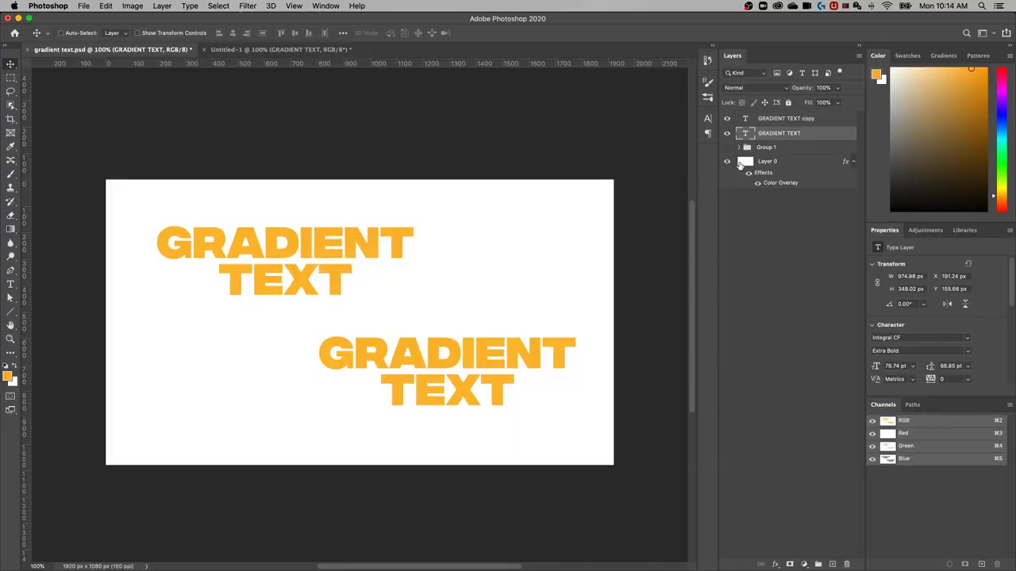
# Enable Gradient Overlay in the GRADIENT TEXT layer's Layer Style and show its settings.
pyautogui.doubleClick(823, 137)
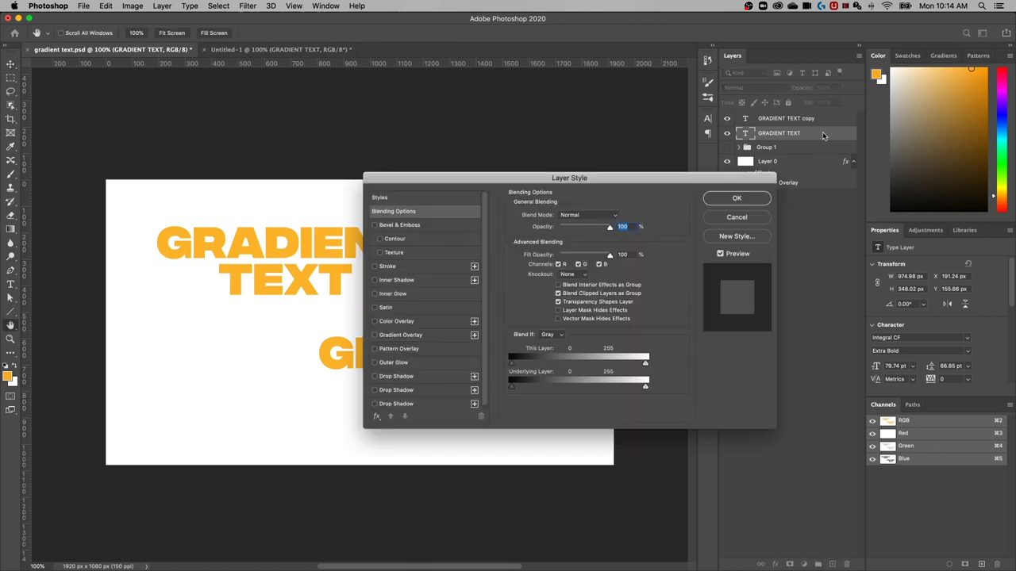
pyautogui.moveTo(642, 175); pyautogui.dragTo(719, 160)
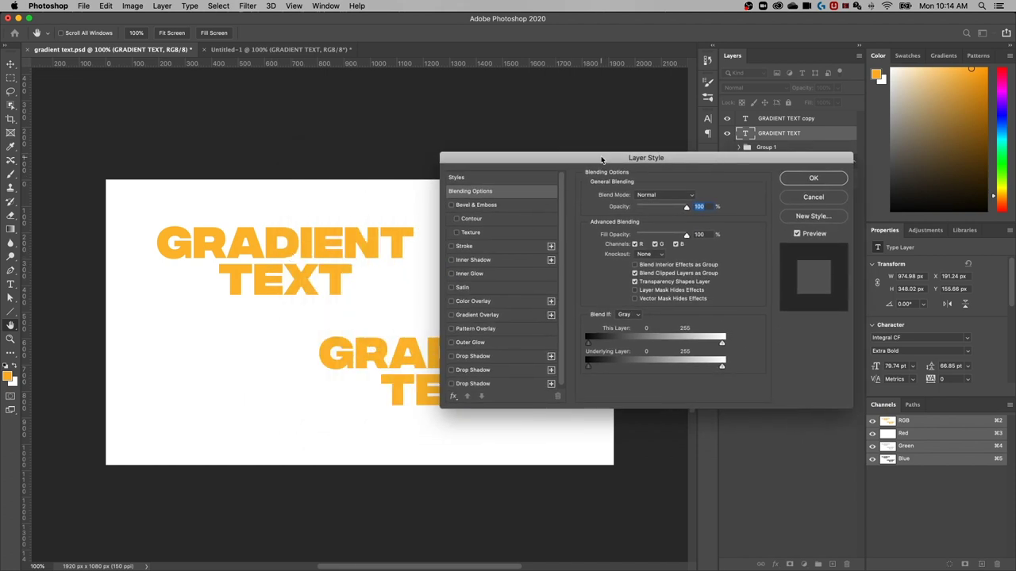
pyautogui.moveTo(602, 159); pyautogui.dragTo(599, 148)
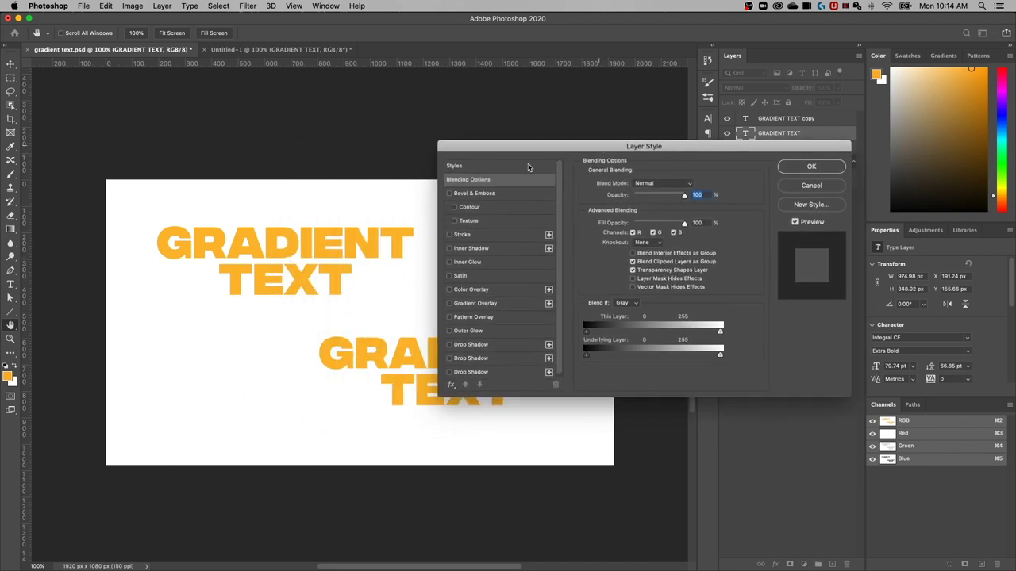
pyautogui.click(449, 304)
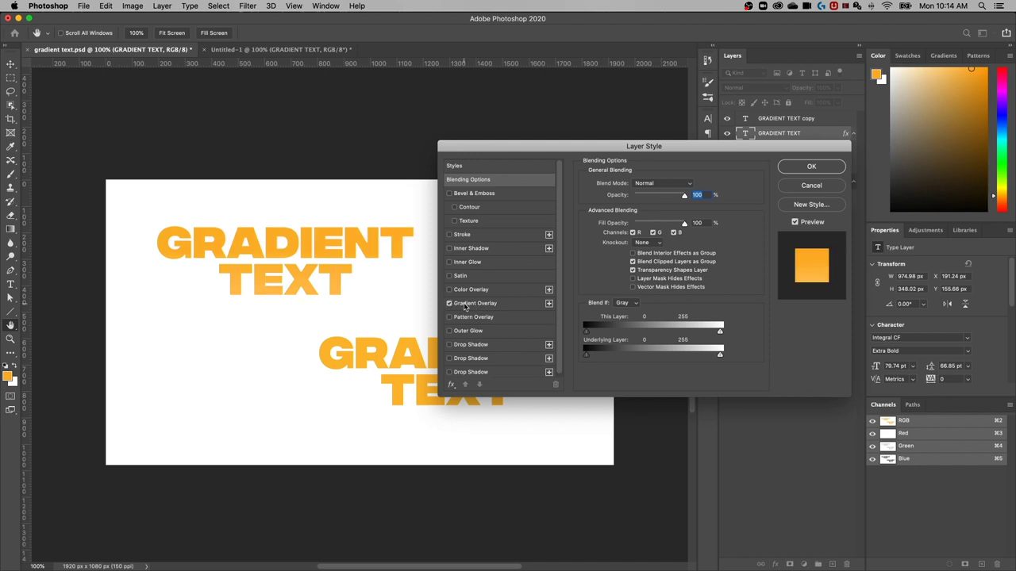
pyautogui.click(474, 304)
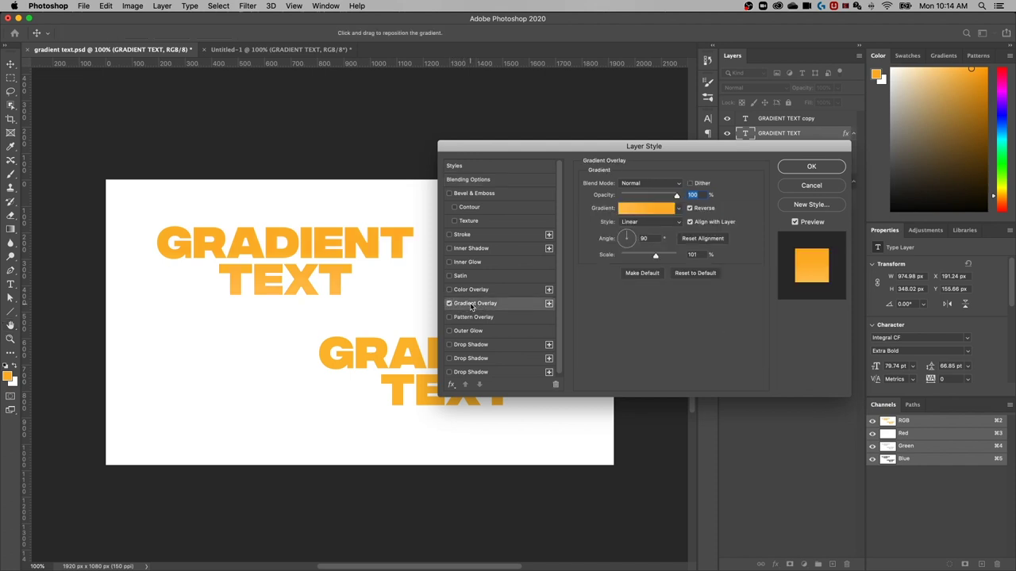
pyautogui.click(633, 208)
pyautogui.moveTo(800, 133); pyautogui.dragTo(698, 141)
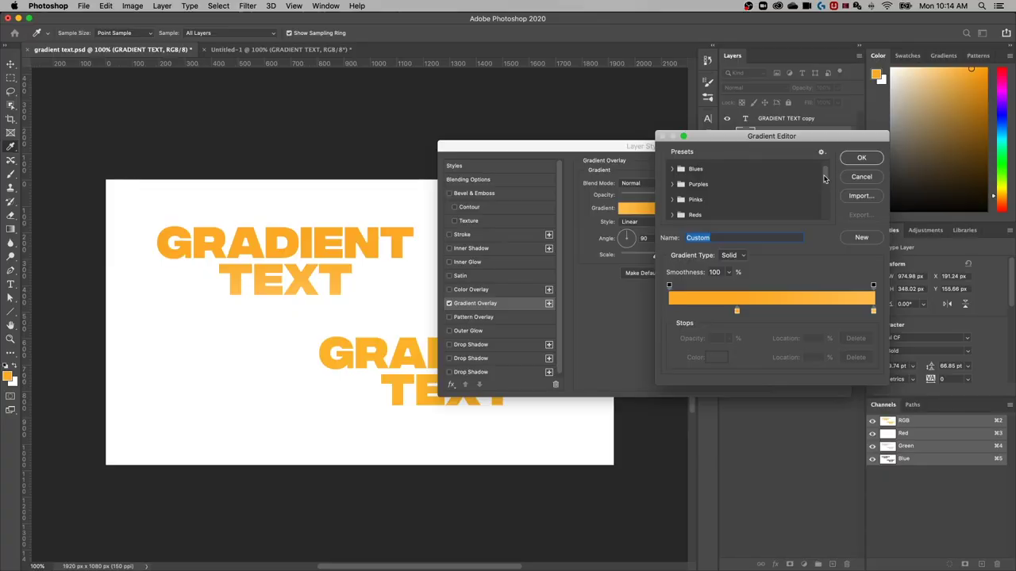
pyautogui.moveTo(826, 178); pyautogui.dragTo(824, 193)
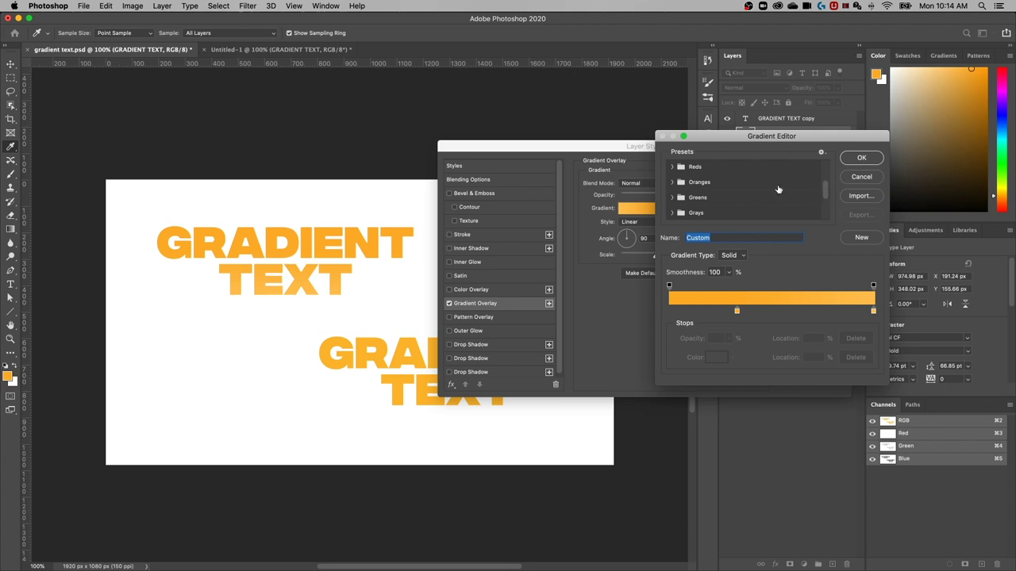
pyautogui.click(679, 198)
pyautogui.scroll(-3, 804, 197)
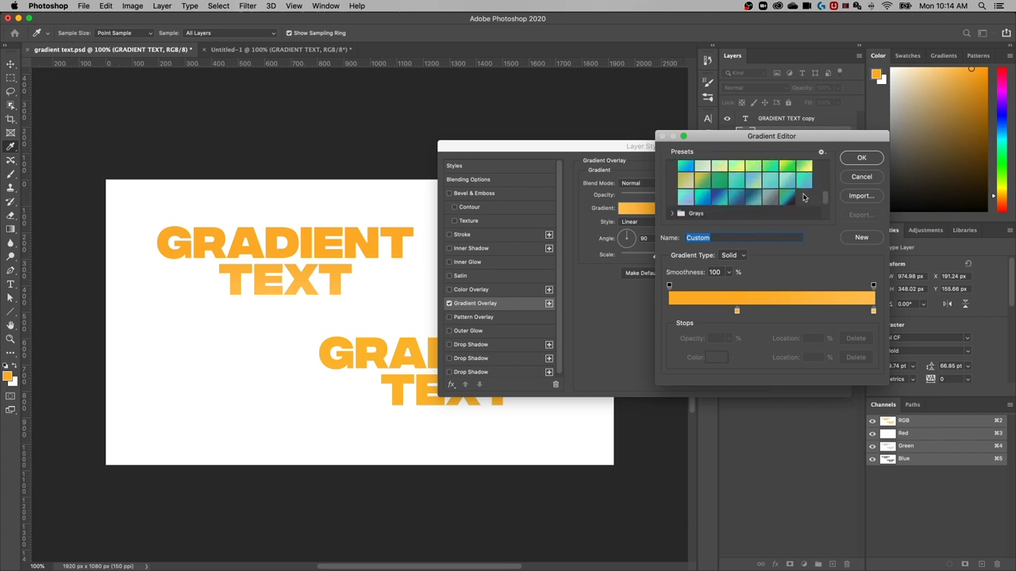
pyautogui.click(788, 199)
pyautogui.scroll(1, 762, 198)
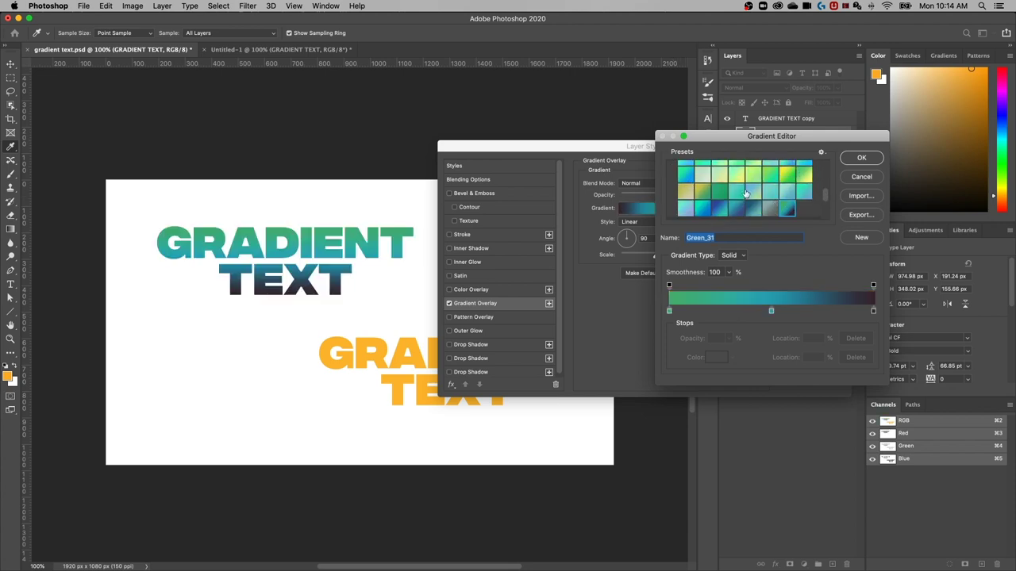
pyautogui.click(737, 178)
pyautogui.scroll(1, 761, 194)
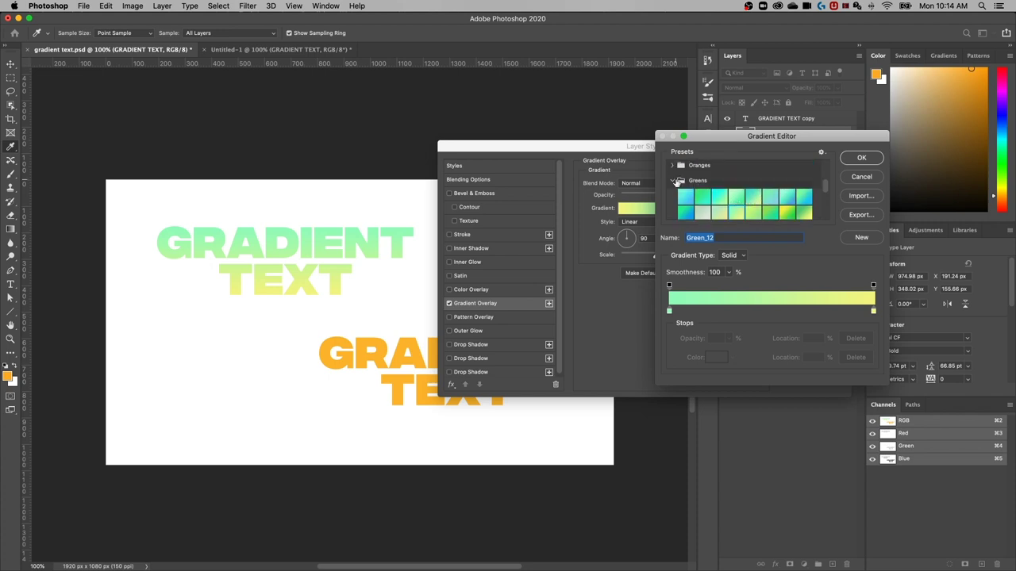
pyautogui.click(673, 181)
pyautogui.click(846, 178)
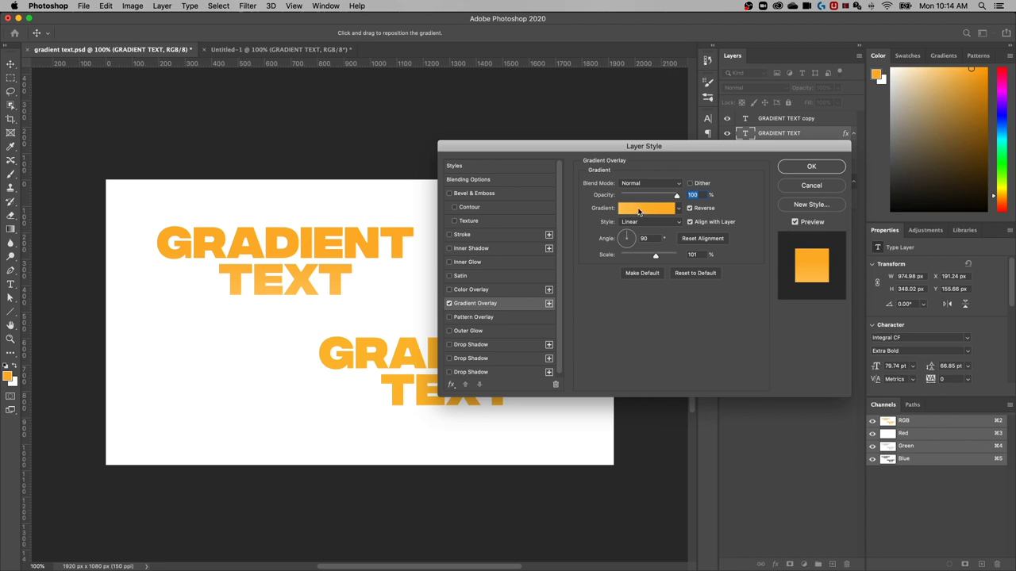
pyautogui.click(640, 210)
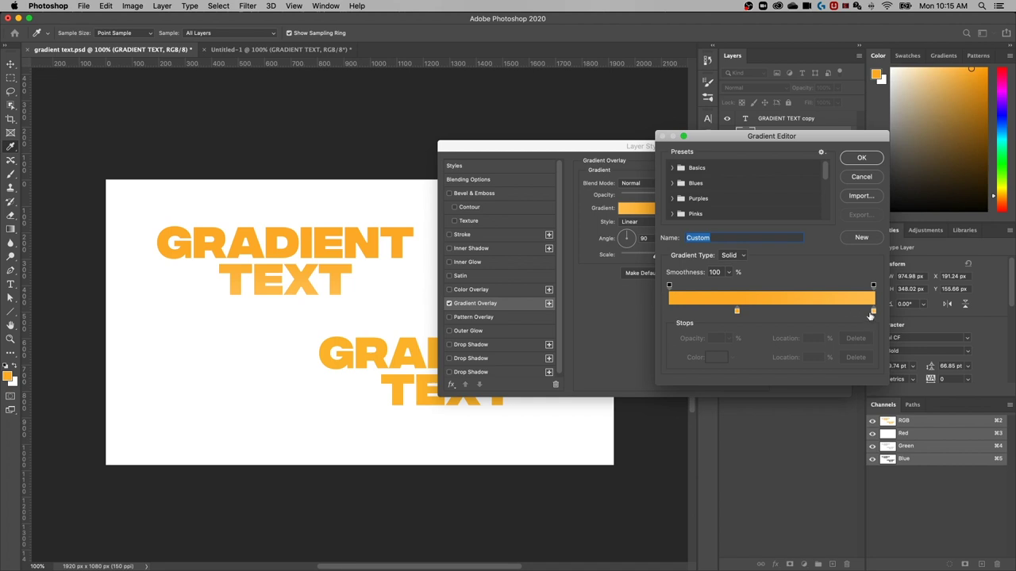
# Reduce the gradient to two stops and set the left stop to the text's orange.
pyautogui.moveTo(736, 312); pyautogui.dragTo(664, 314)
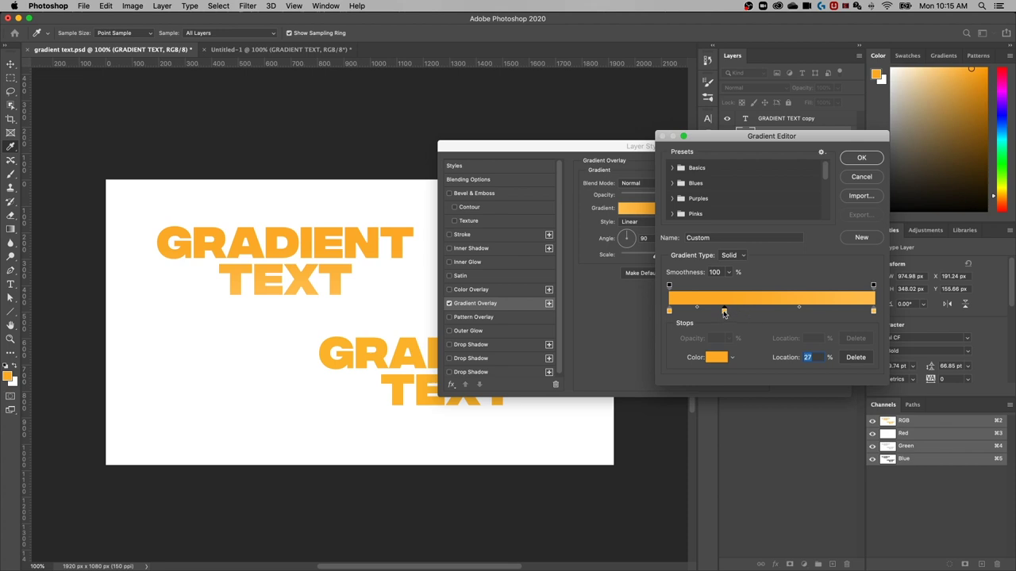
pyautogui.moveTo(696, 309)
pyautogui.mouseDown()
pyautogui.moveTo(684, 309)
pyautogui.moveTo(713, 310)
pyautogui.moveTo(697, 311)
pyautogui.mouseUp()
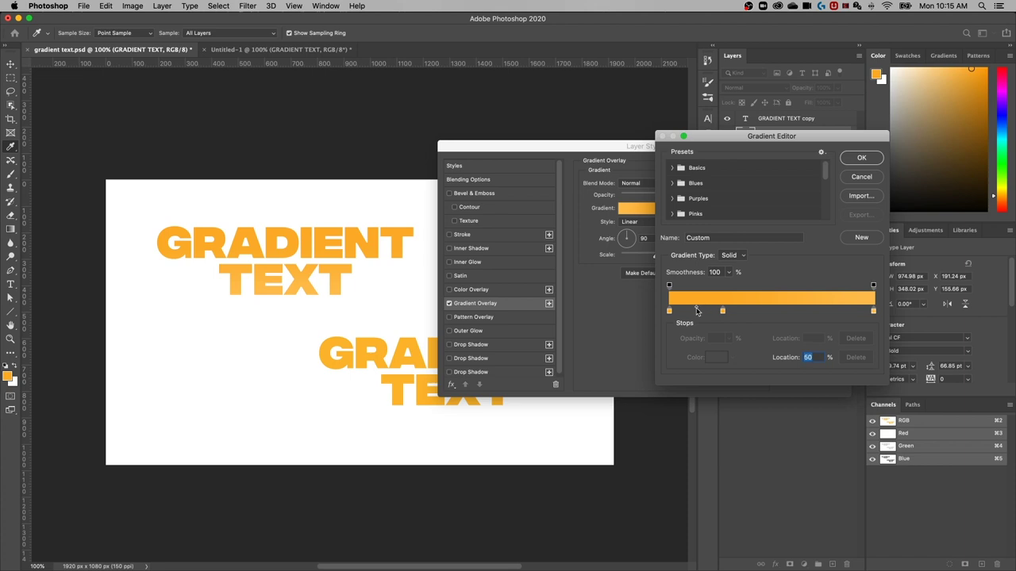
pyautogui.moveTo(723, 314); pyautogui.dragTo(723, 323)
pyautogui.click(669, 312)
pyautogui.click(714, 357)
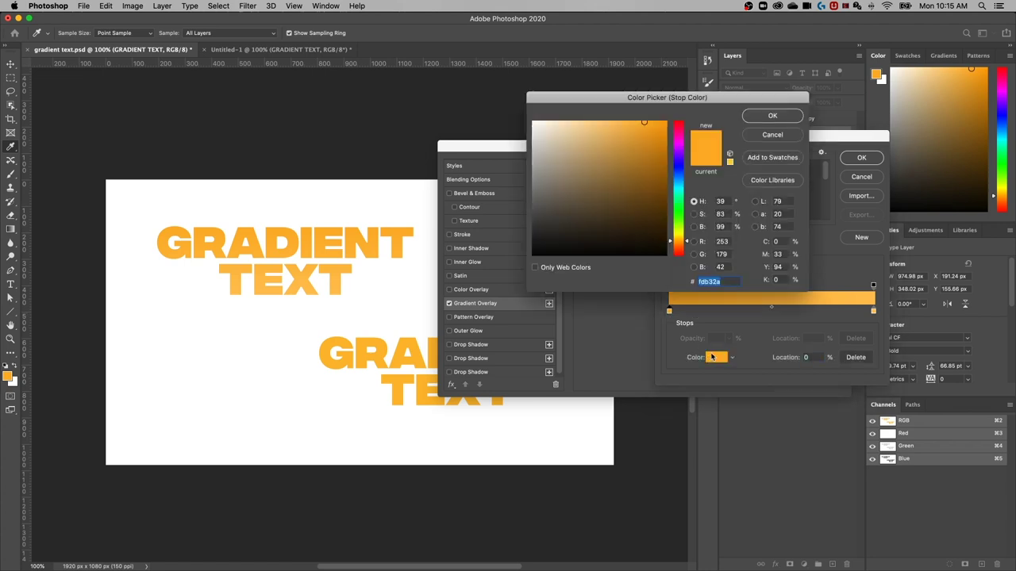
pyautogui.click(173, 230)
pyautogui.click(797, 117)
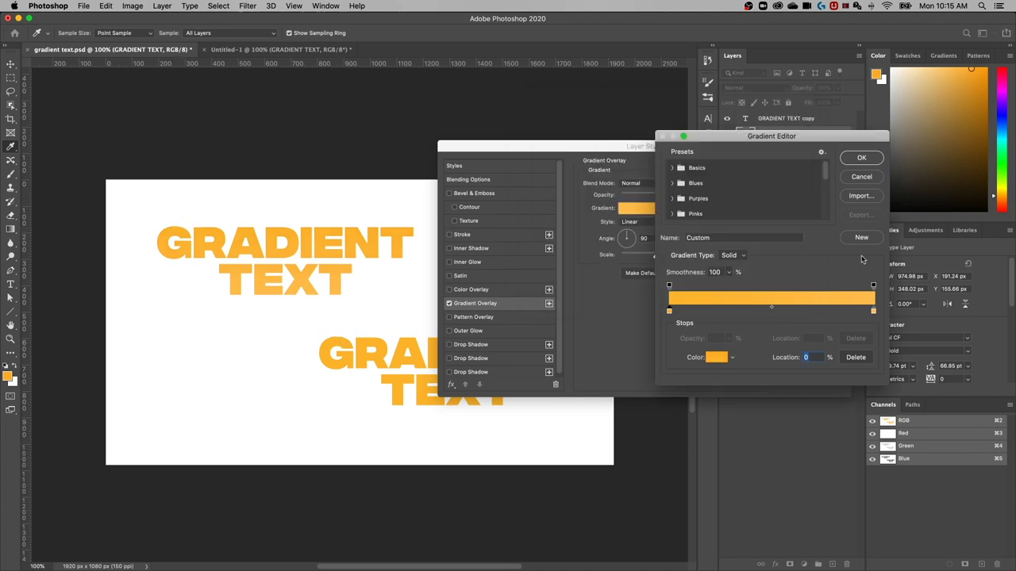
# Set the right stop to a lighter version of the text's orange and apply the gradient.
pyautogui.click(873, 312)
pyautogui.click(716, 358)
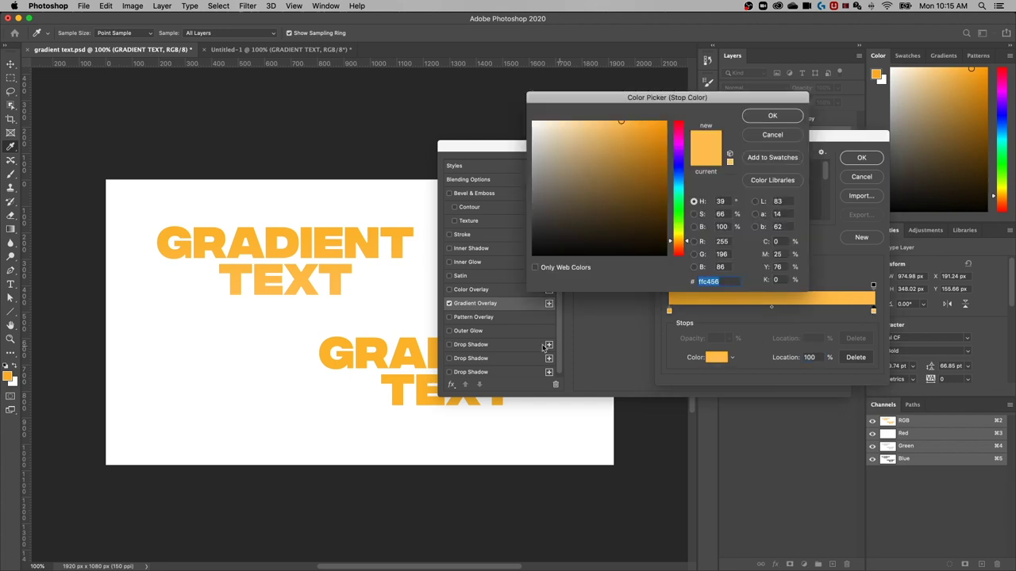
pyautogui.click(368, 338)
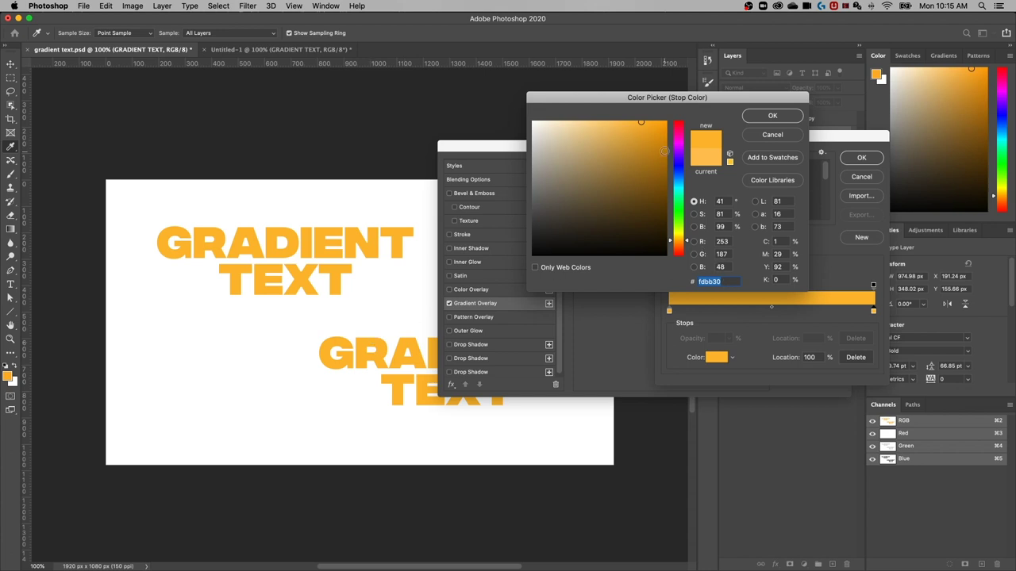
pyautogui.moveTo(639, 124); pyautogui.dragTo(604, 122)
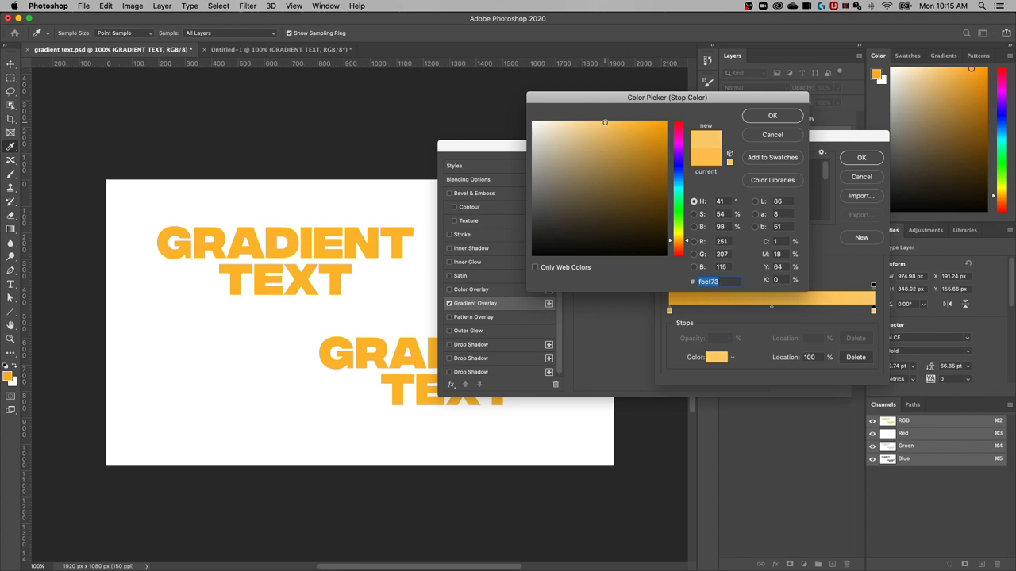
pyautogui.click(772, 116)
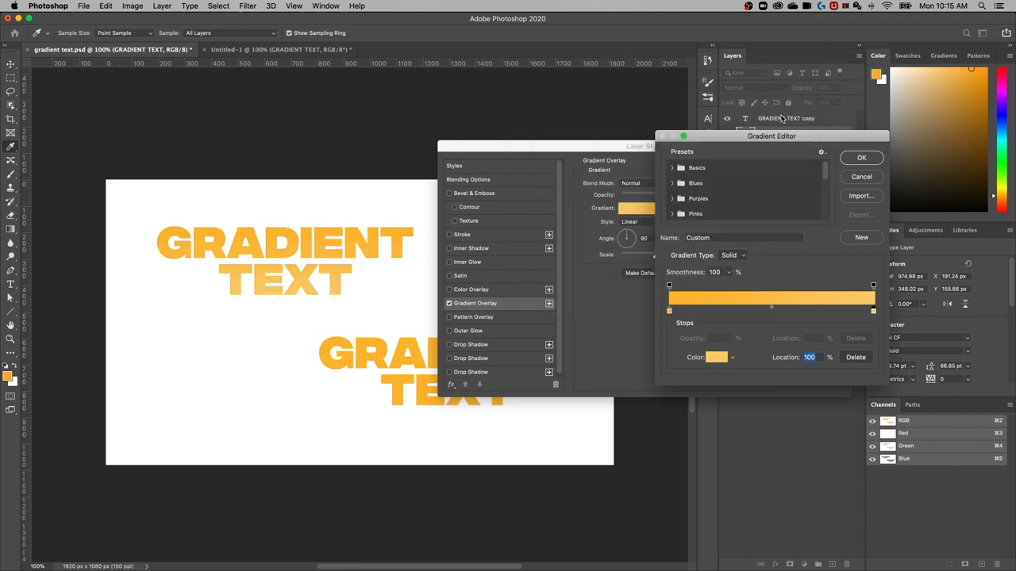
pyautogui.click(862, 158)
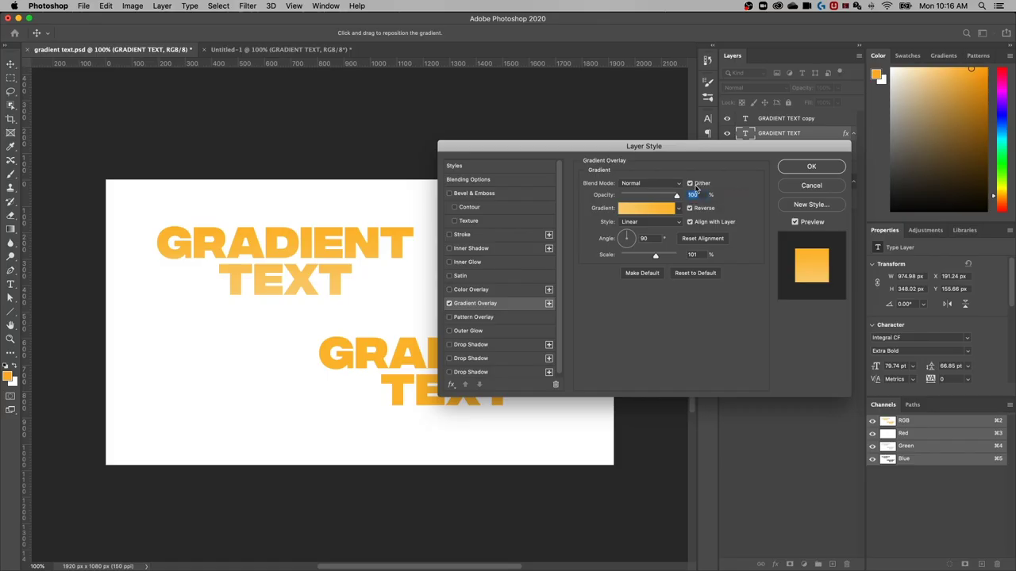
# Make the Gradient Overlay a reversed Radial gradient at 128% scale.
pyautogui.moveTo(676, 199)
pyautogui.mouseDown()
pyautogui.moveTo(639, 198)
pyautogui.moveTo(679, 198)
pyautogui.mouseUp()
pyautogui.click(690, 208)
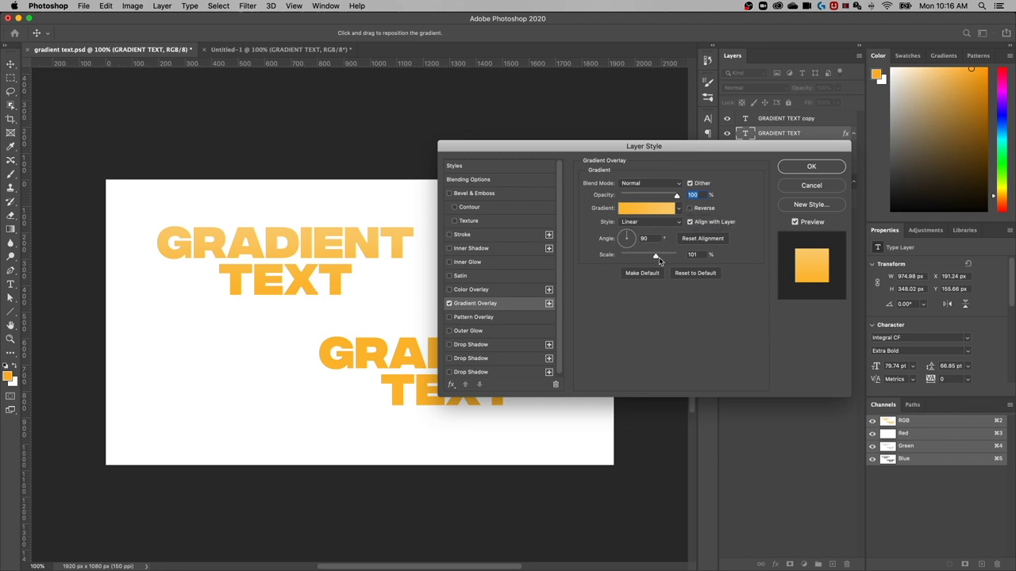
pyautogui.moveTo(655, 259)
pyautogui.mouseDown()
pyautogui.moveTo(641, 259)
pyautogui.moveTo(669, 257)
pyautogui.moveTo(623, 258)
pyautogui.moveTo(658, 258)
pyautogui.mouseUp()
pyautogui.click(637, 225)
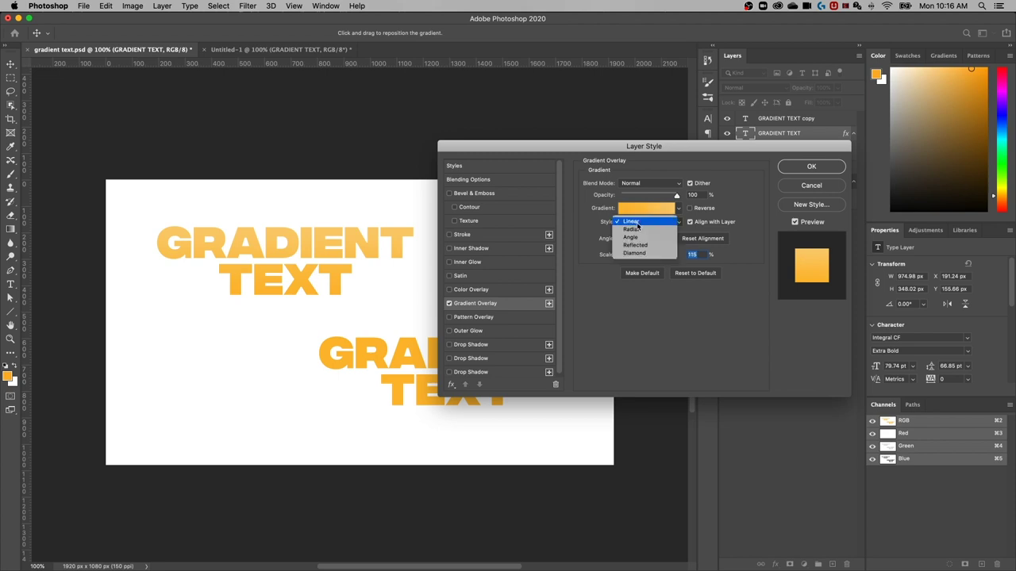
pyautogui.click(636, 229)
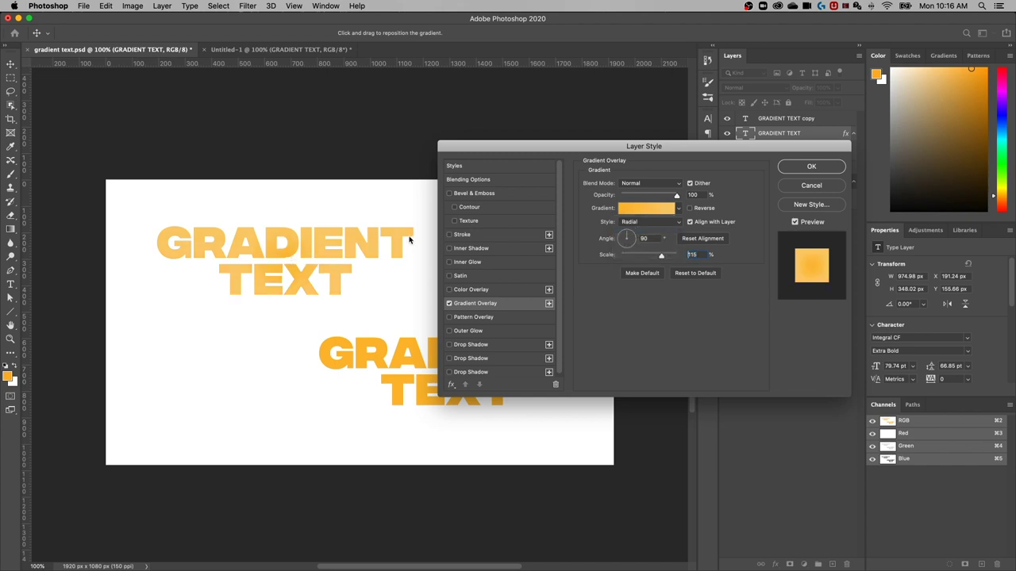
pyautogui.click(690, 208)
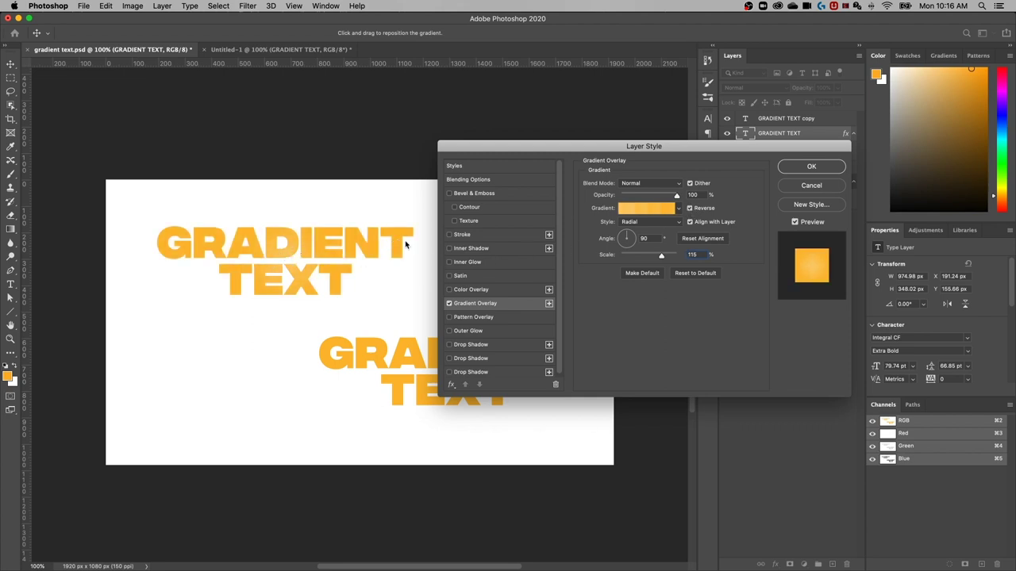
pyautogui.moveTo(659, 257)
pyautogui.mouseDown()
pyautogui.moveTo(624, 257)
pyautogui.moveTo(673, 256)
pyautogui.mouseUp()
# Move the lighter orange stop to 77% and the midpoint to 41%, then accept the gradient.
pyautogui.click(634, 208)
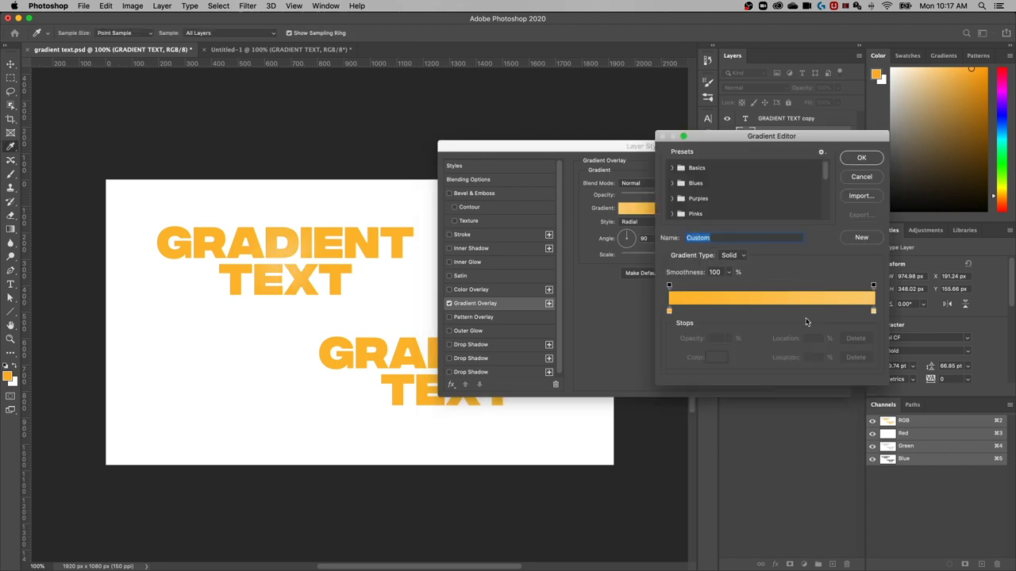
pyautogui.click(871, 314)
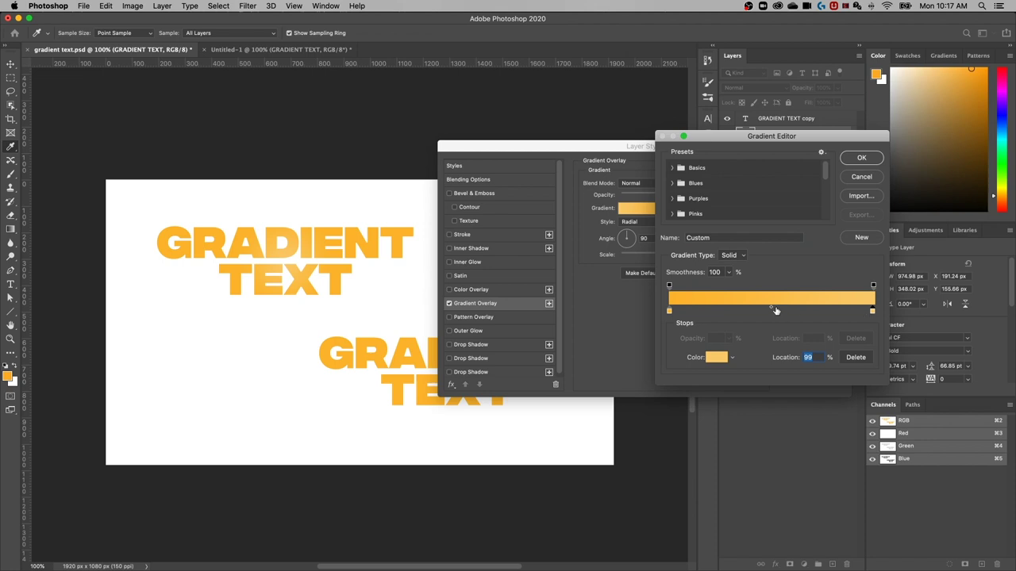
pyautogui.moveTo(770, 310); pyautogui.dragTo(688, 310)
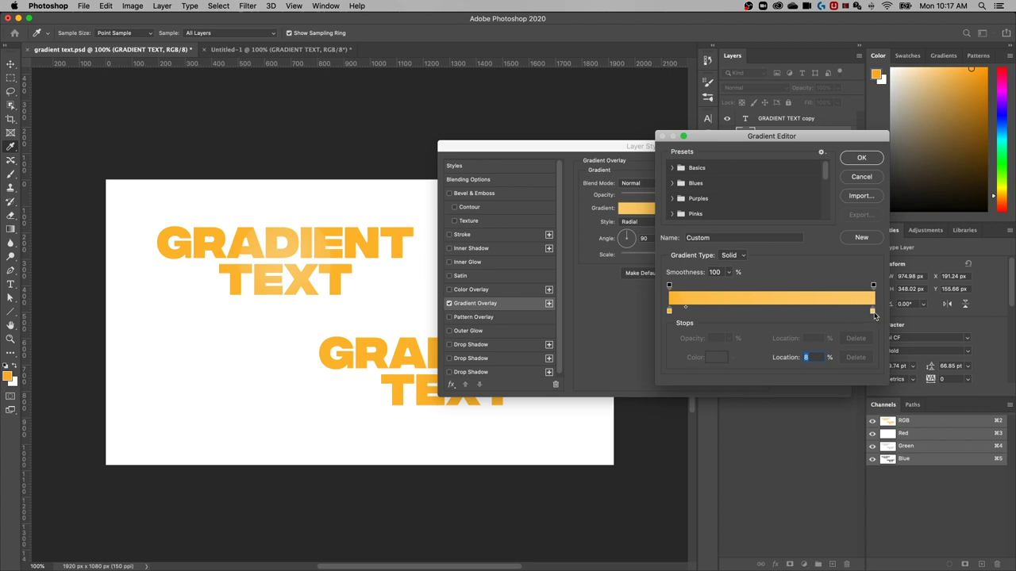
pyautogui.moveTo(873, 311); pyautogui.dragTo(827, 312)
pyautogui.moveTo(682, 311); pyautogui.dragTo(734, 311)
pyautogui.click(862, 157)
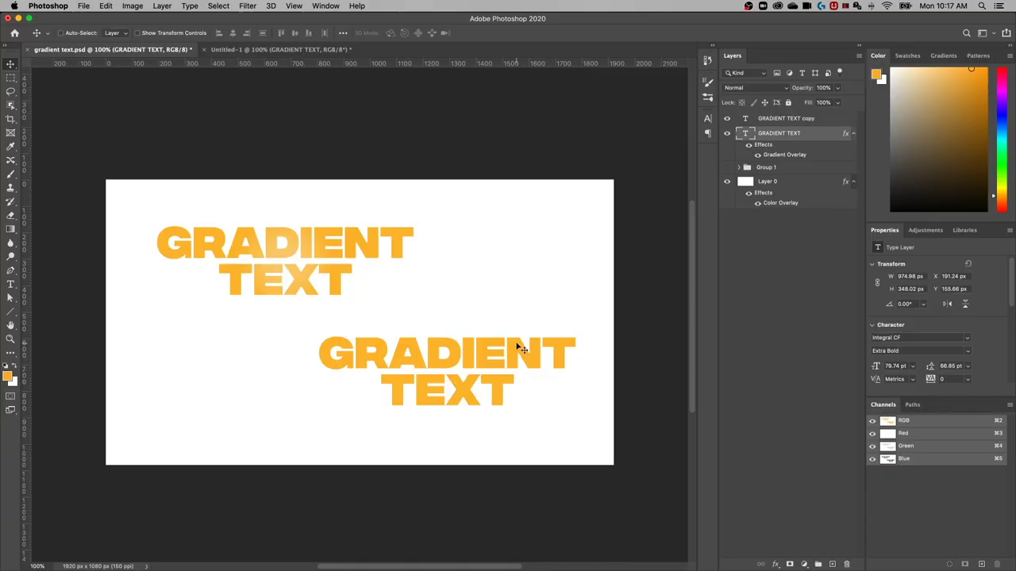
# Select the GRADIENT TEXT copy layer and toggle its visibility off and on to compare.
pyautogui.click(801, 119)
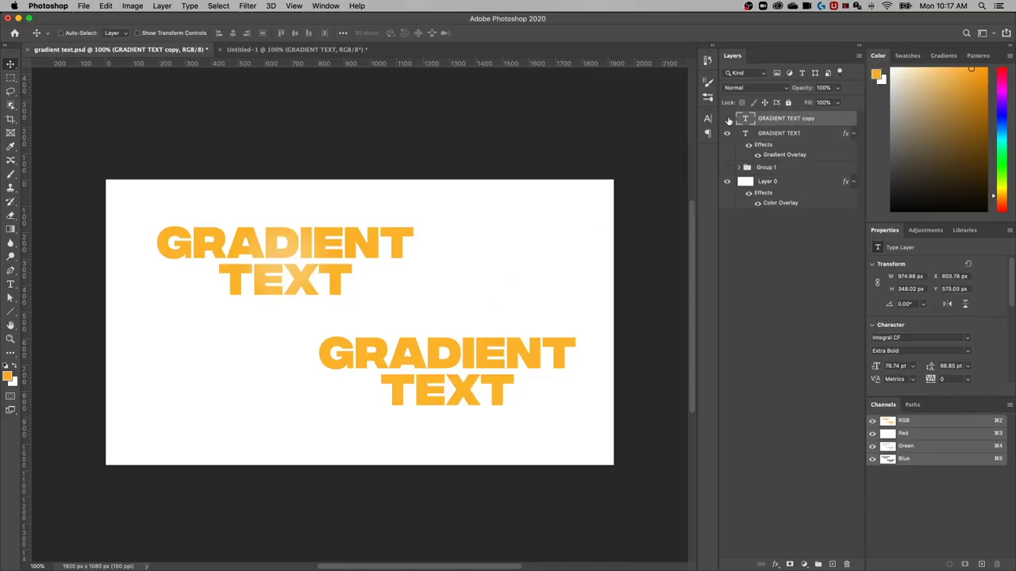
pyautogui.click(727, 119)
pyautogui.click(727, 119)
# Add a new empty layer and set up a 1000 px Soft Round brush at 0% hardness.
pyautogui.click(832, 565)
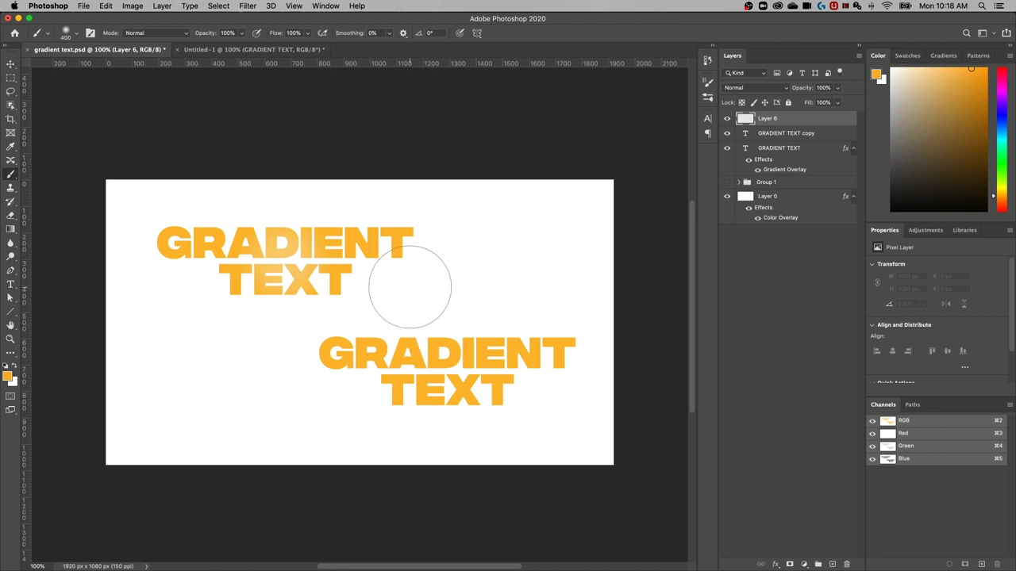
pyautogui.press(']')
pyautogui.press(']')
pyautogui.press(']')
pyautogui.press(']')
pyautogui.press(']')
pyautogui.press(']')
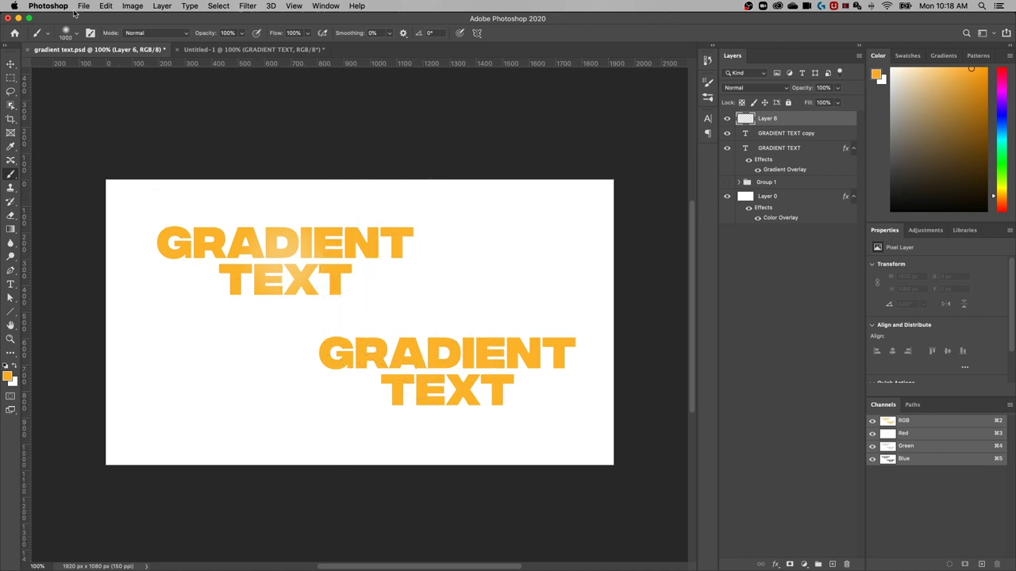
pyautogui.click(70, 35)
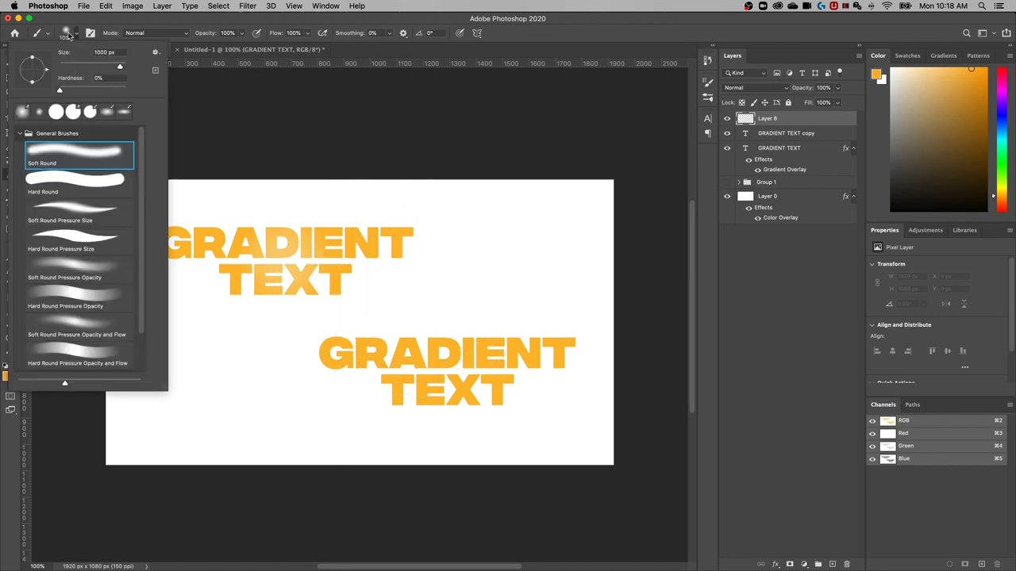
pyautogui.click(57, 91)
pyautogui.click(576, 18)
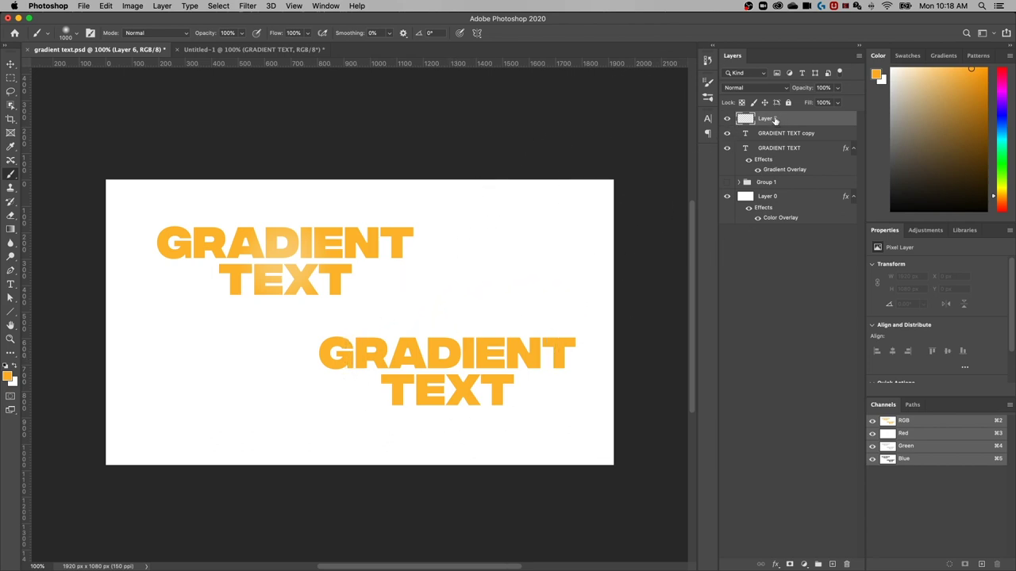
# Set Layer 6 to Linear Dodge (Add) and paint a glow that turns the lower text yellow.
pyautogui.click(769, 88)
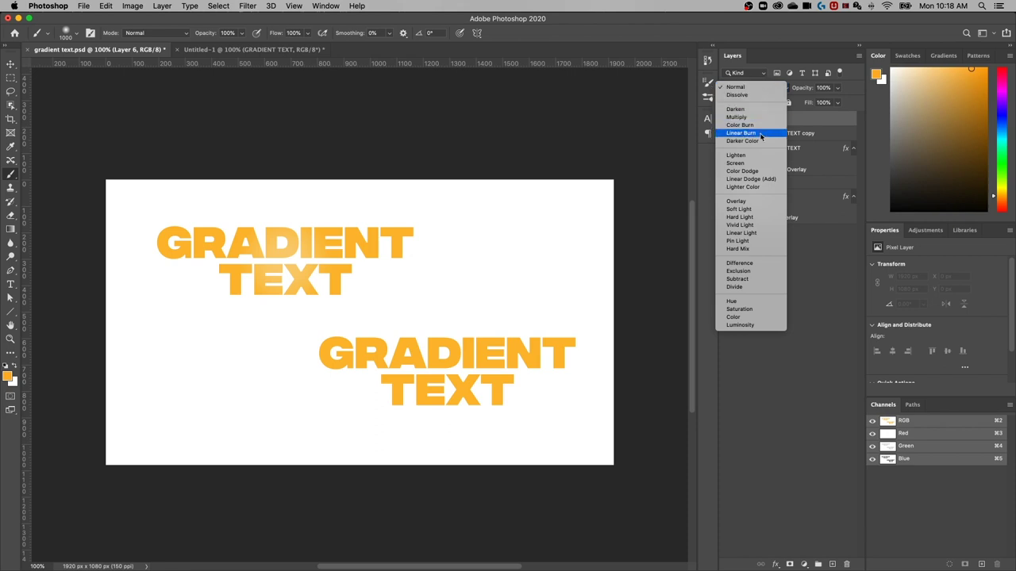
pyautogui.click(758, 179)
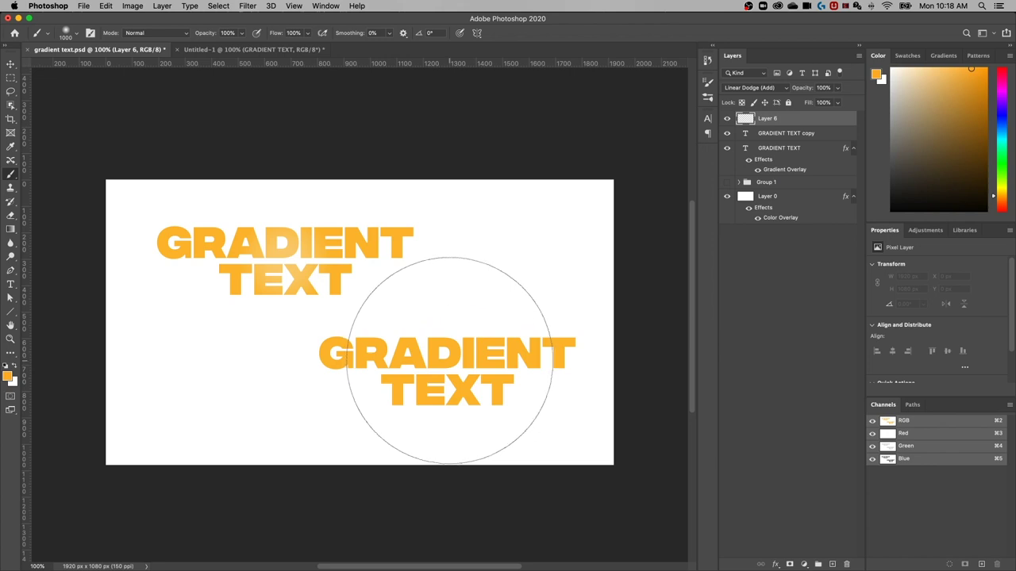
pyautogui.click(450, 361)
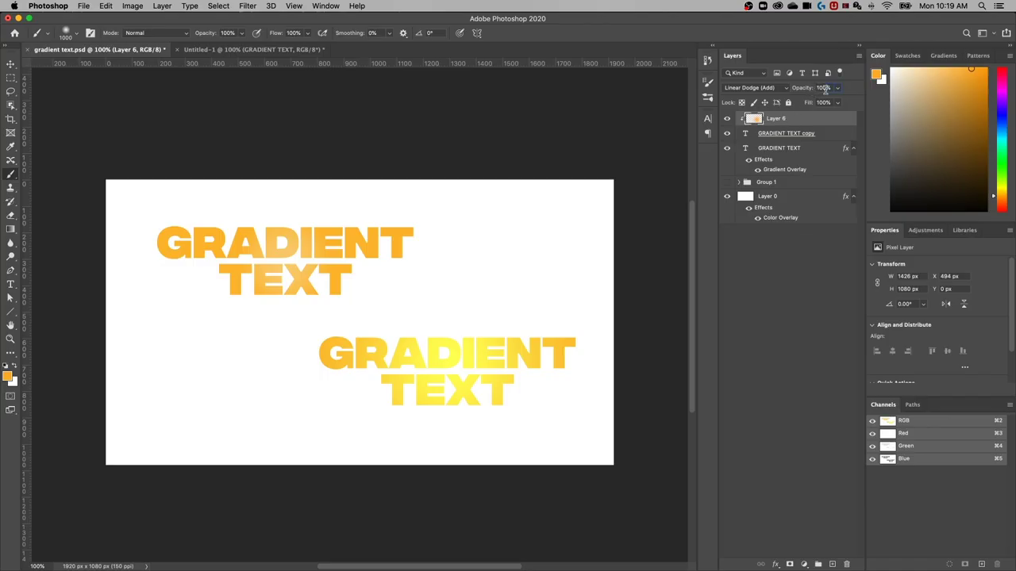
# Lower Layer 6's glow opacity to 60% on the lower text copy.
pyautogui.click(825, 88)
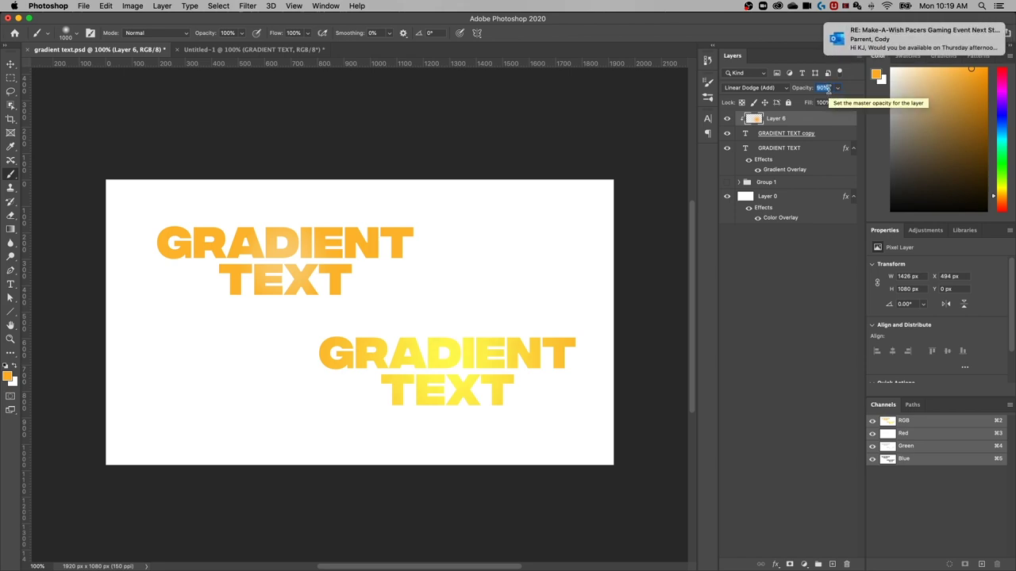
pyautogui.hotkey('shift', 'Down')
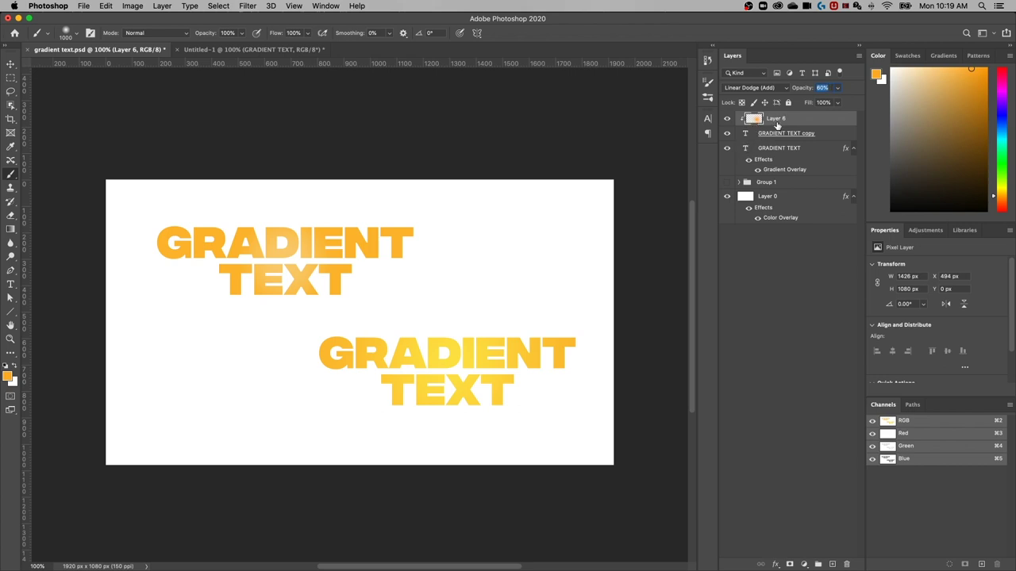
pyautogui.press('Return')
pyautogui.press('v')
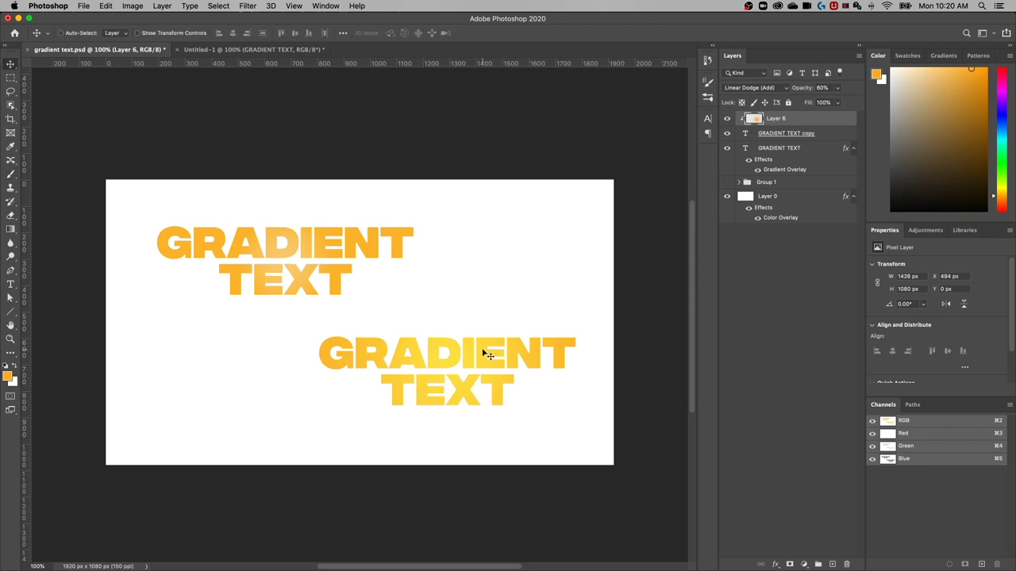
# Shift the painted glow left and right across the lower text, then paint another dab left of it.
pyautogui.moveTo(476, 370); pyautogui.dragTo(332, 379)
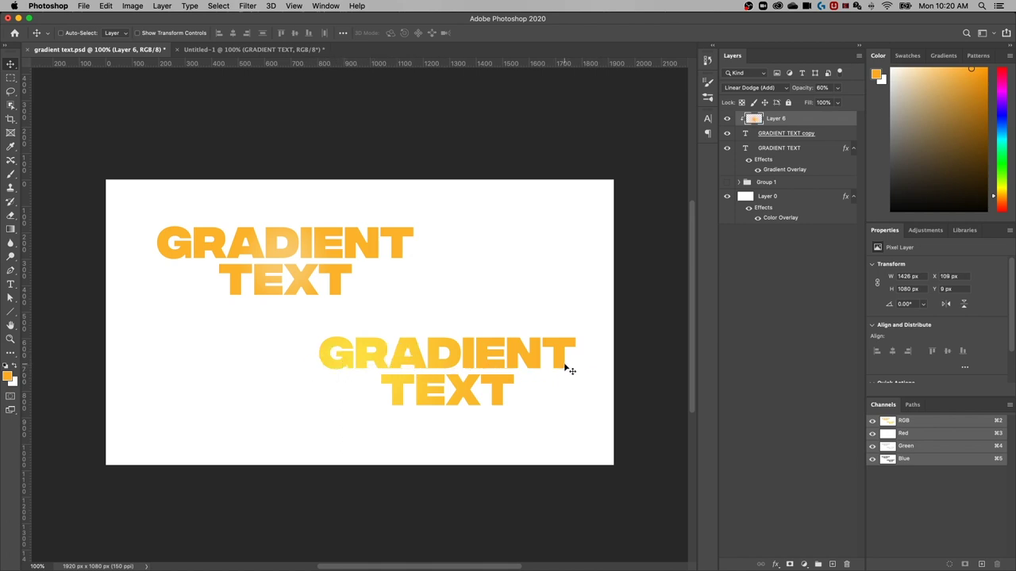
pyautogui.moveTo(415, 369); pyautogui.dragTo(577, 366)
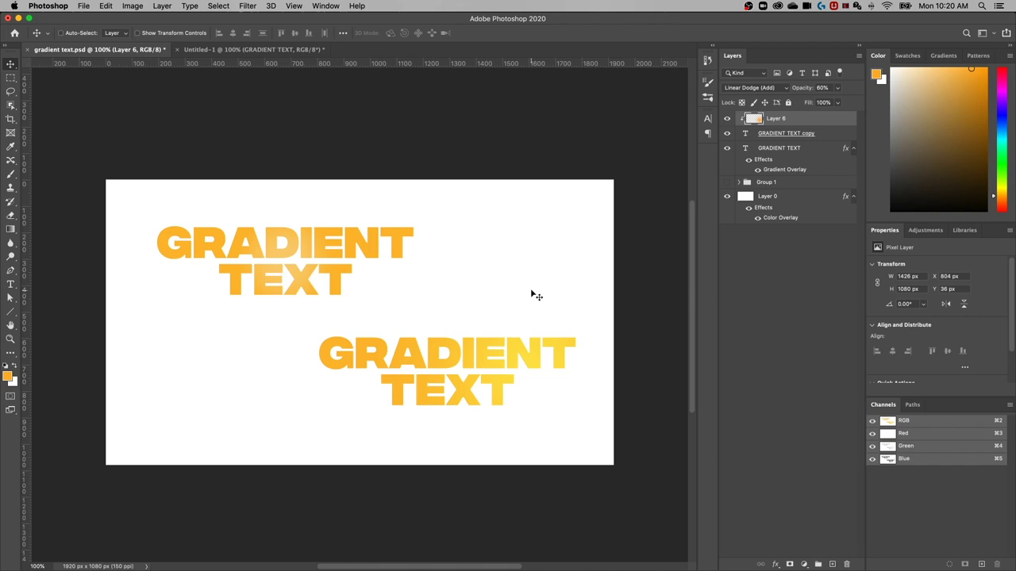
pyautogui.press('b')
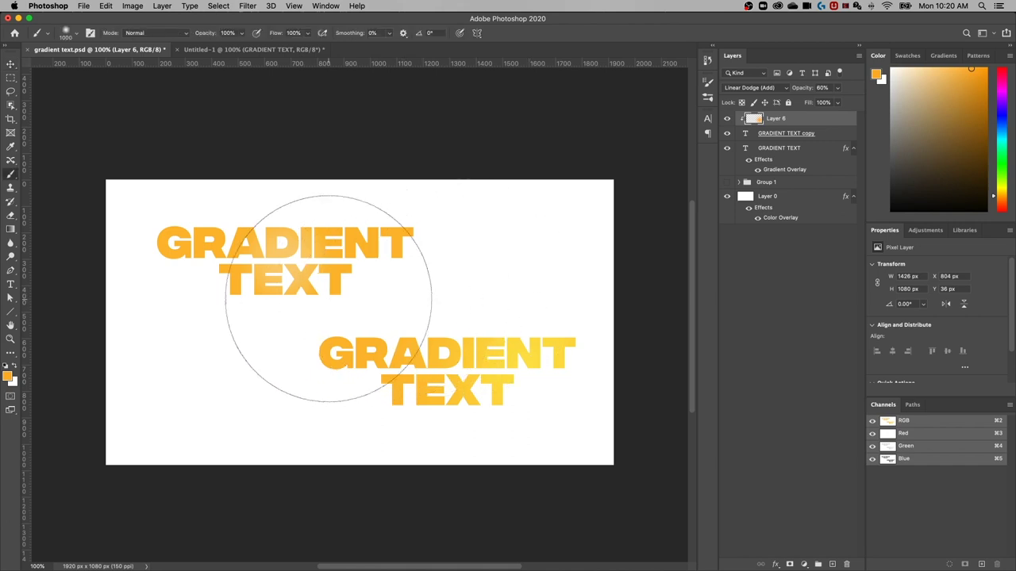
pyautogui.click(253, 380)
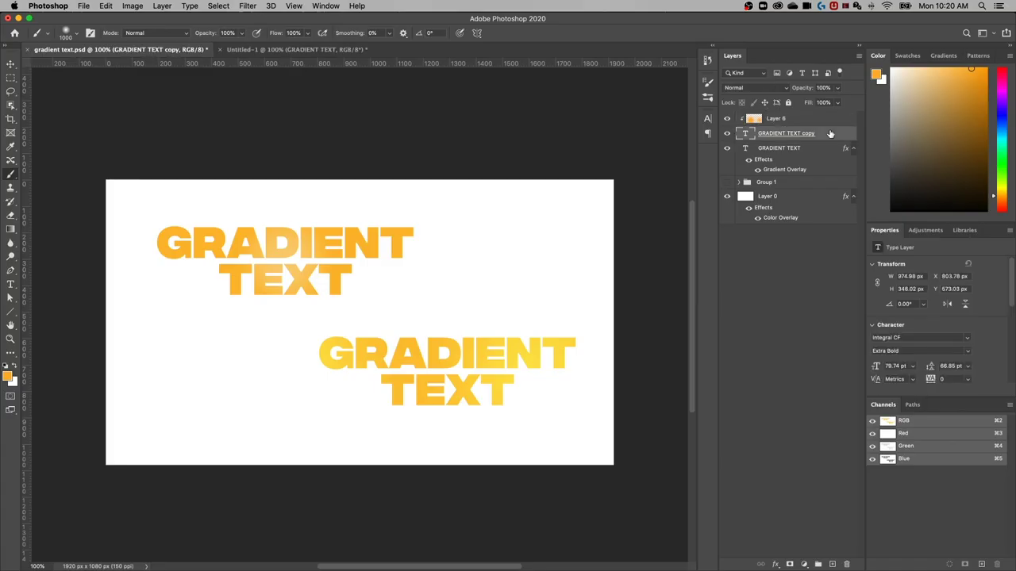
pyautogui.press('v')
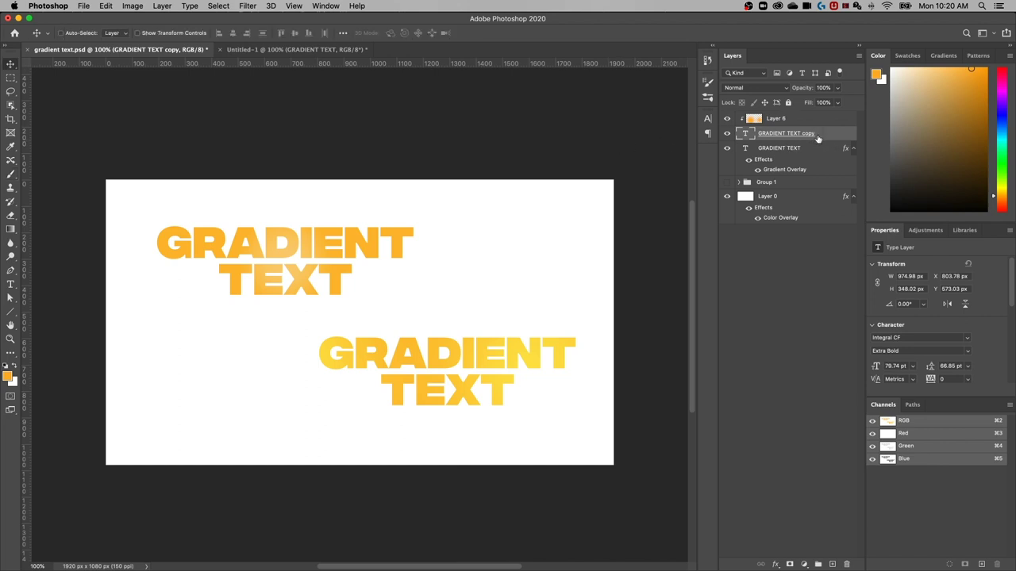
pyautogui.moveTo(505, 361); pyautogui.dragTo(477, 252)
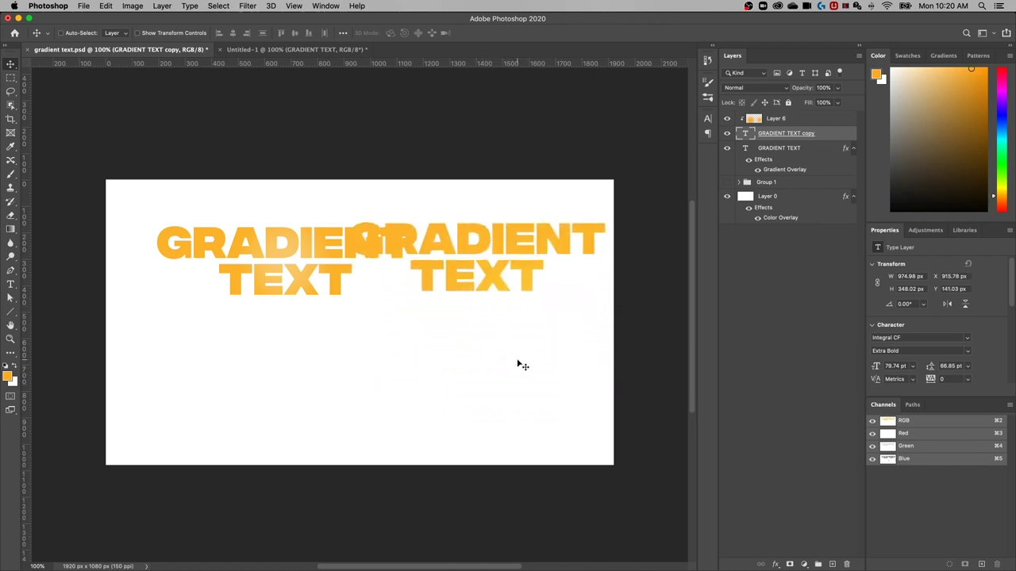
pyautogui.press('super+z')
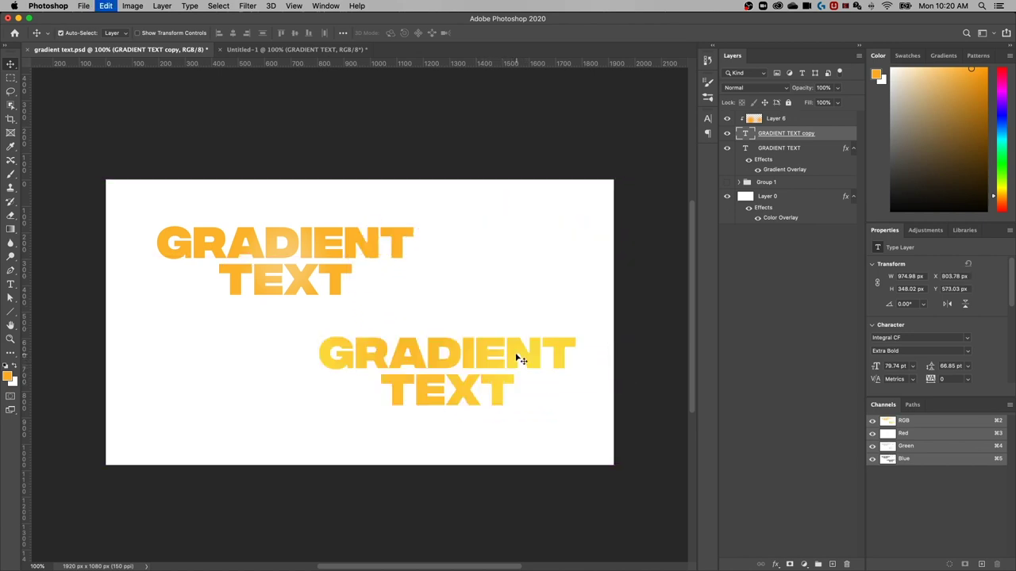
pyautogui.click(815, 122)
pyautogui.keyDown('shift'); pyautogui.click(825, 135); pyautogui.keyUp('shift')
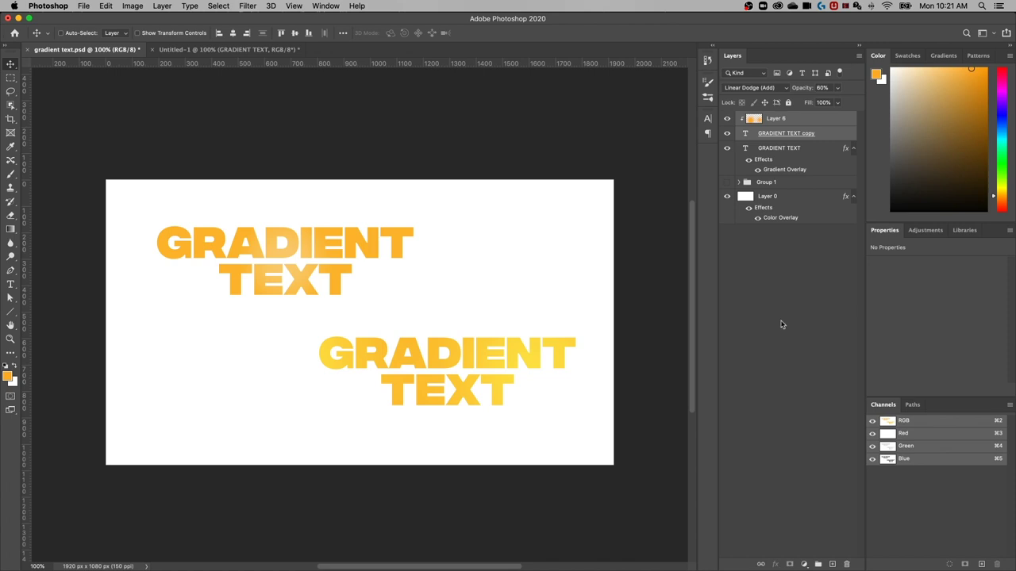
# Group Layer 6 with the text copy as 'gradient text' and toggle its visibility to compare.
pyautogui.click(819, 564)
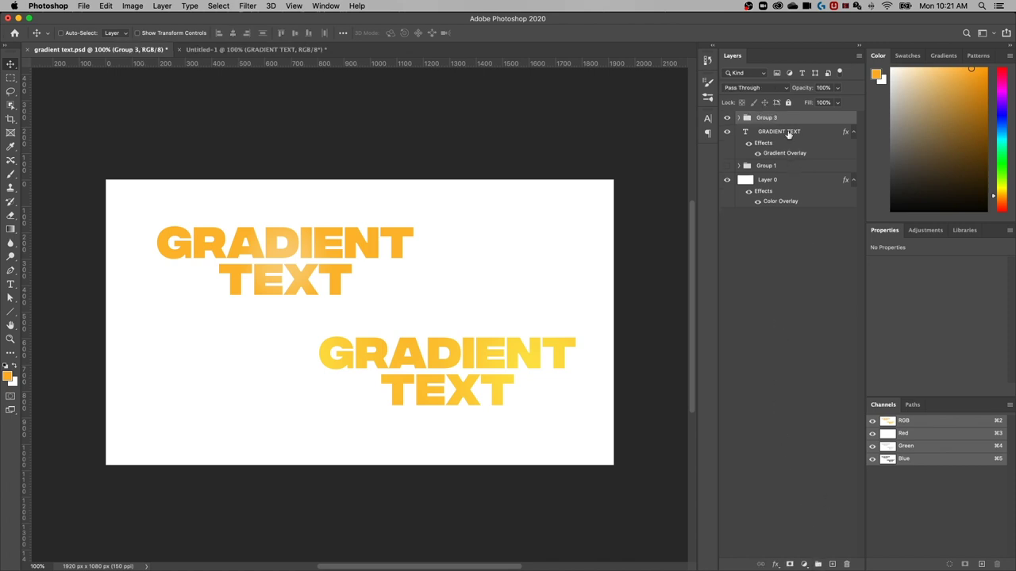
pyautogui.doubleClick(766, 118)
pyautogui.write('gradient text')
pyautogui.press('Return')
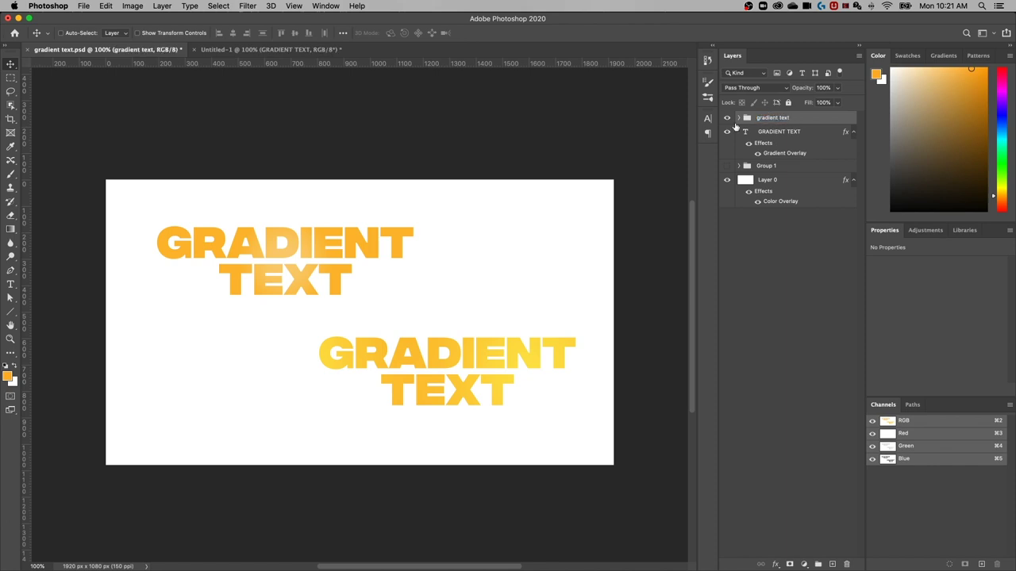
pyautogui.click(727, 118)
pyautogui.click(727, 118)
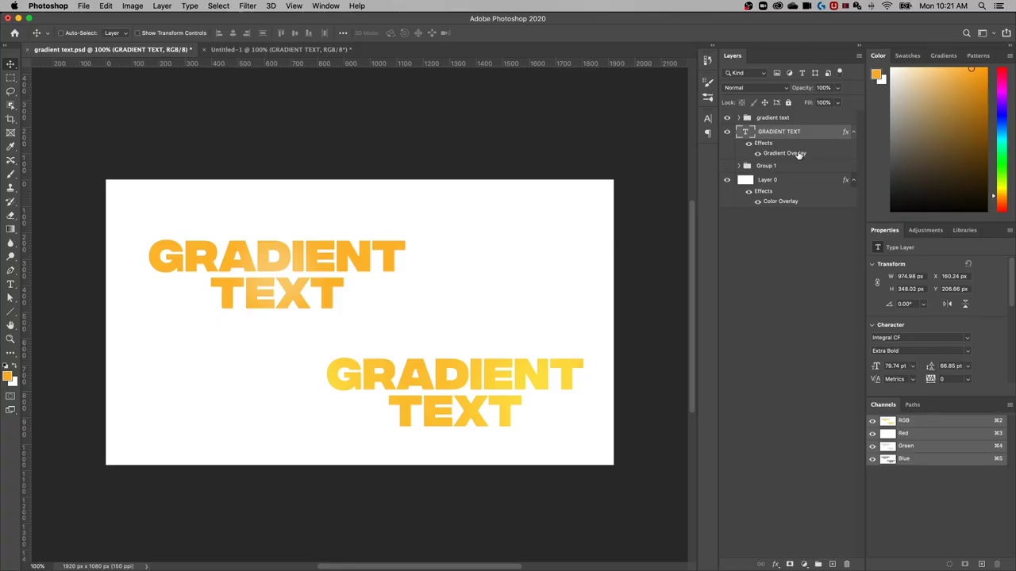
# Reopen the upper text's Gradient Overlay settings after collapsing and re-expanding its effects list.
pyautogui.doubleClick(799, 154)
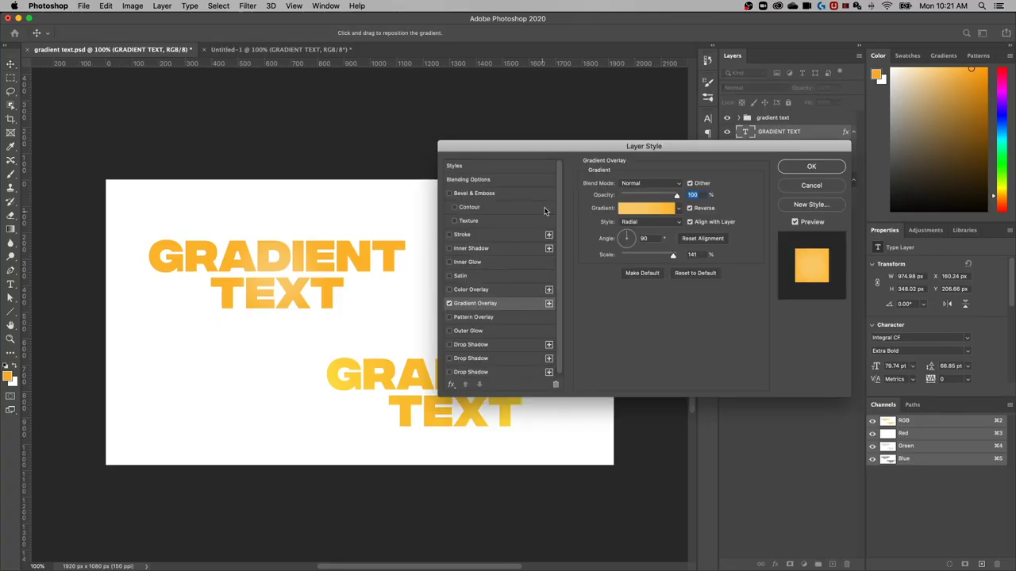
pyautogui.moveTo(630, 148); pyautogui.dragTo(624, 149)
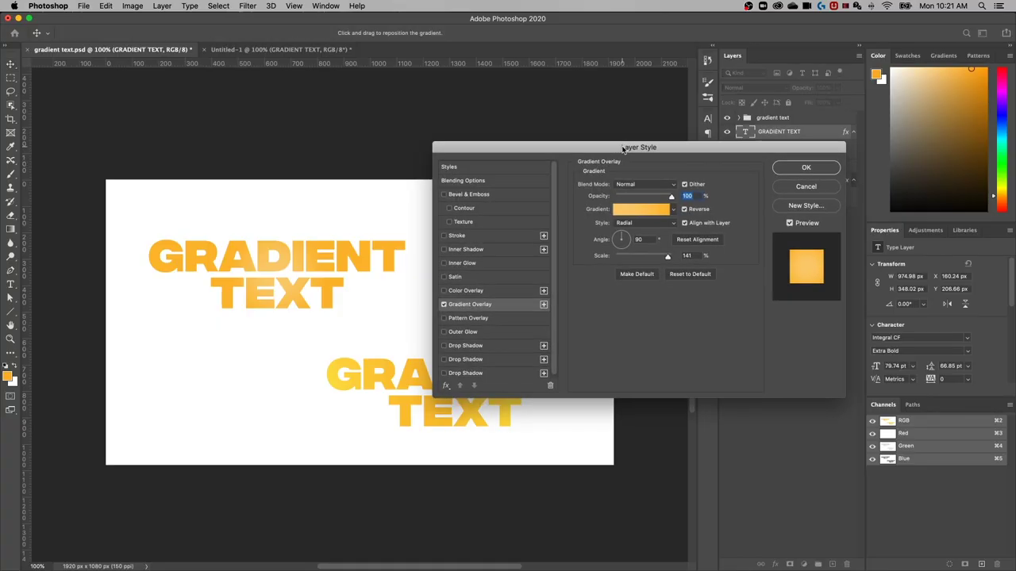
pyautogui.click(806, 167)
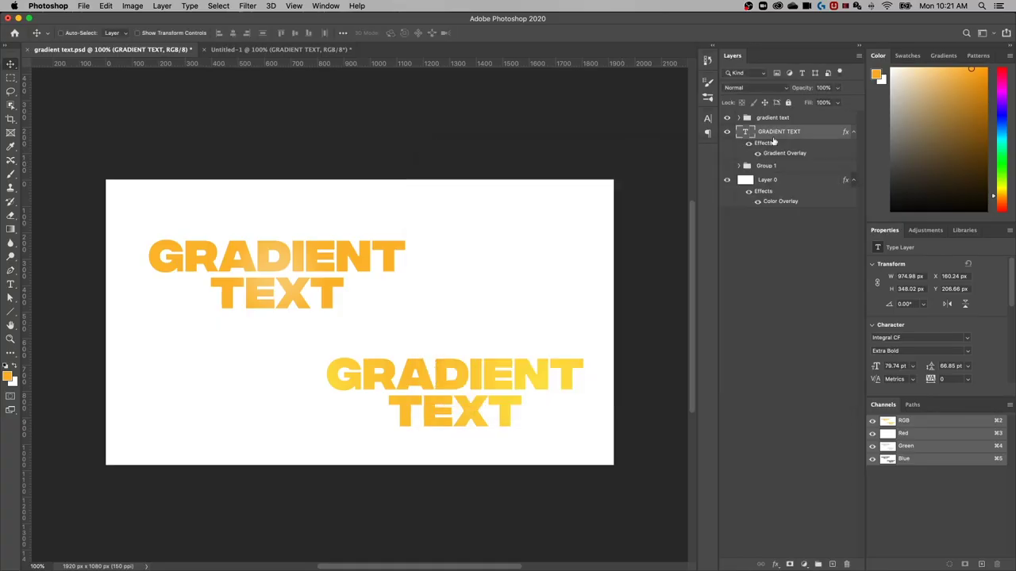
pyautogui.click(853, 132)
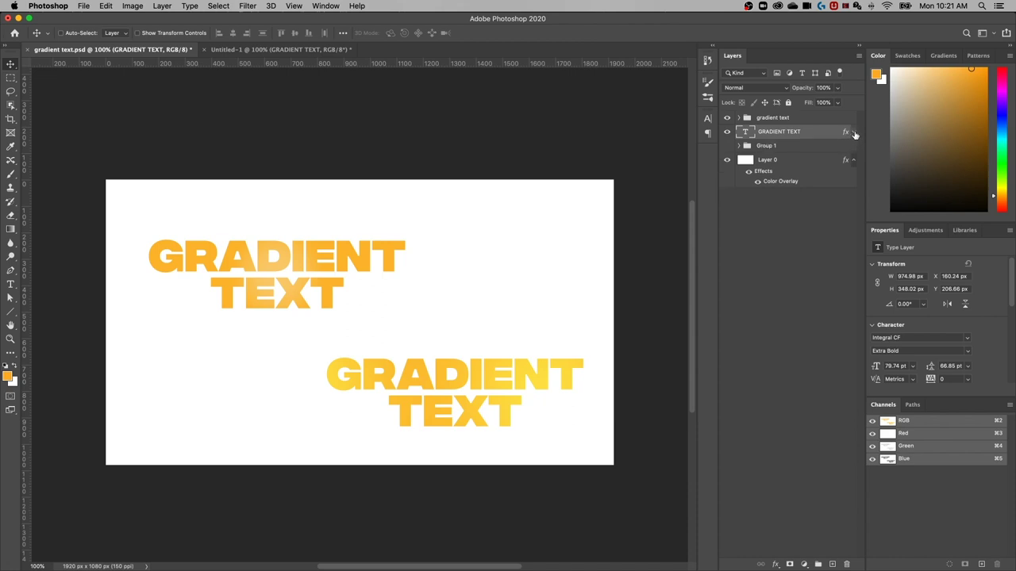
pyautogui.click(853, 133)
pyautogui.doubleClick(785, 154)
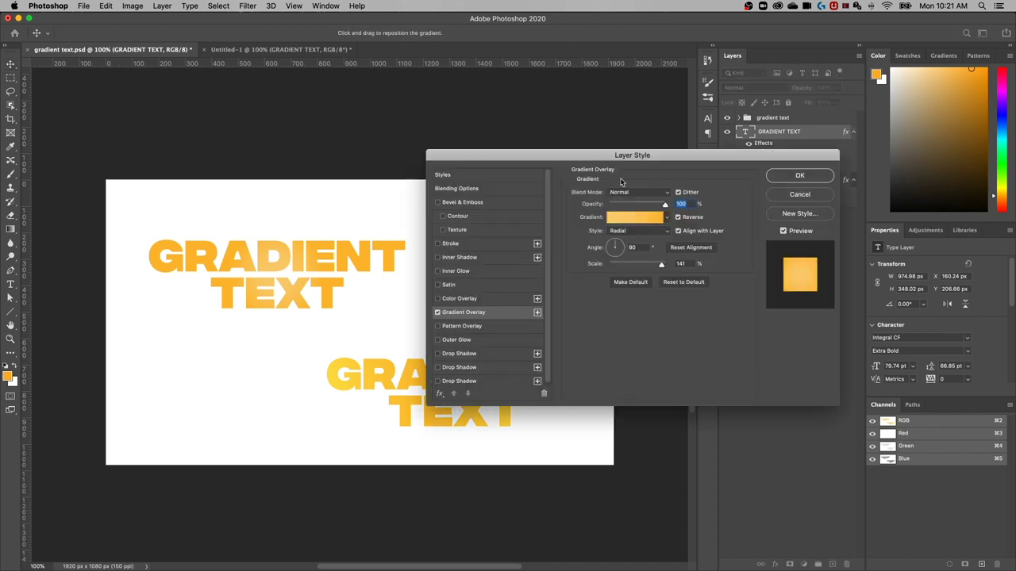
pyautogui.moveTo(623, 161); pyautogui.dragTo(613, 145)
# Set the overlay blend mode to Linear Dodge (Add) and reduce the radial gradient's scale.
pyautogui.click(624, 175)
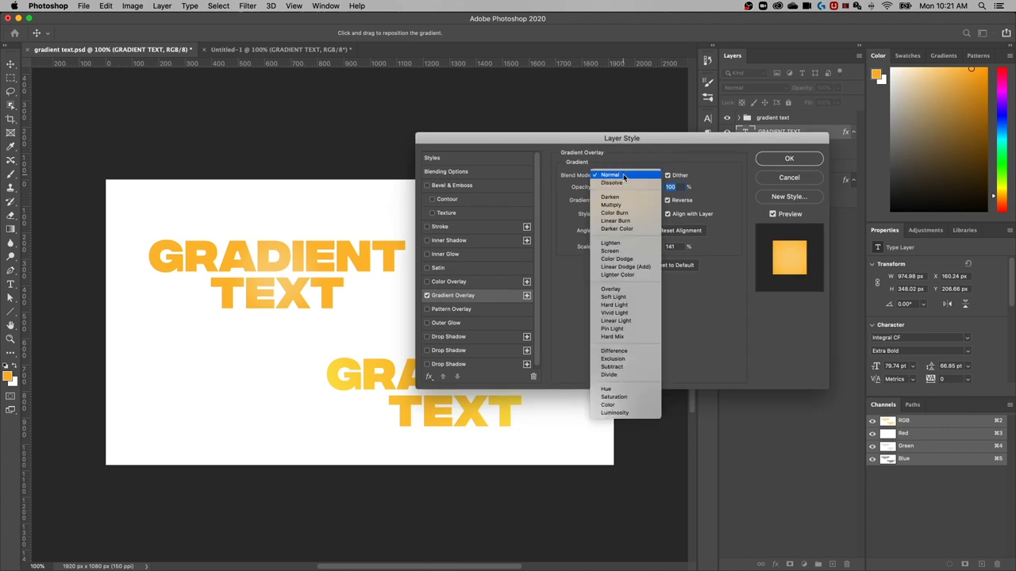
pyautogui.click(621, 267)
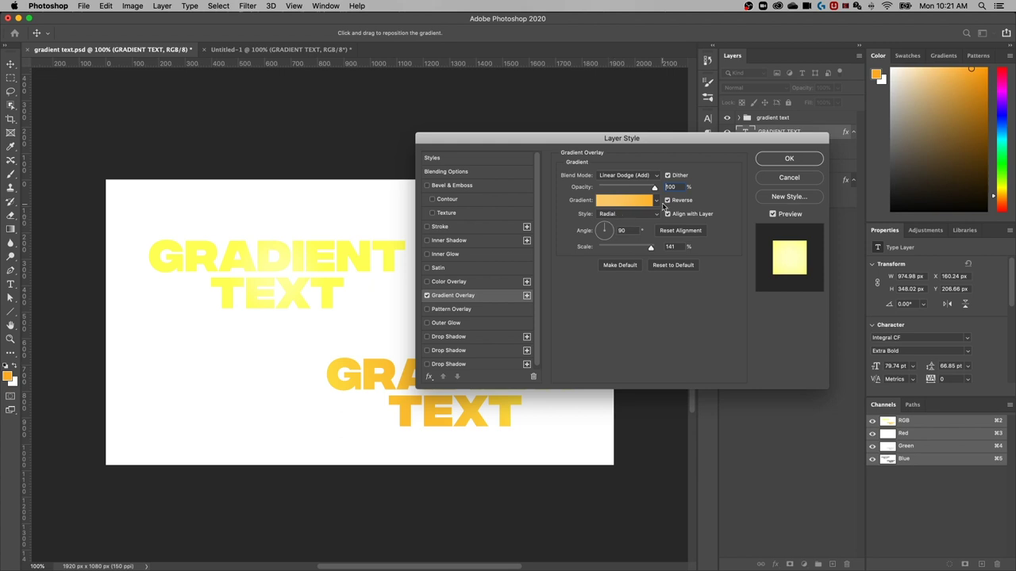
pyautogui.moveTo(638, 249); pyautogui.dragTo(628, 250)
# Try Screen, Multiply and Color Burn blend modes, settle on Normal, and apply the overlay.
pyautogui.click(639, 176)
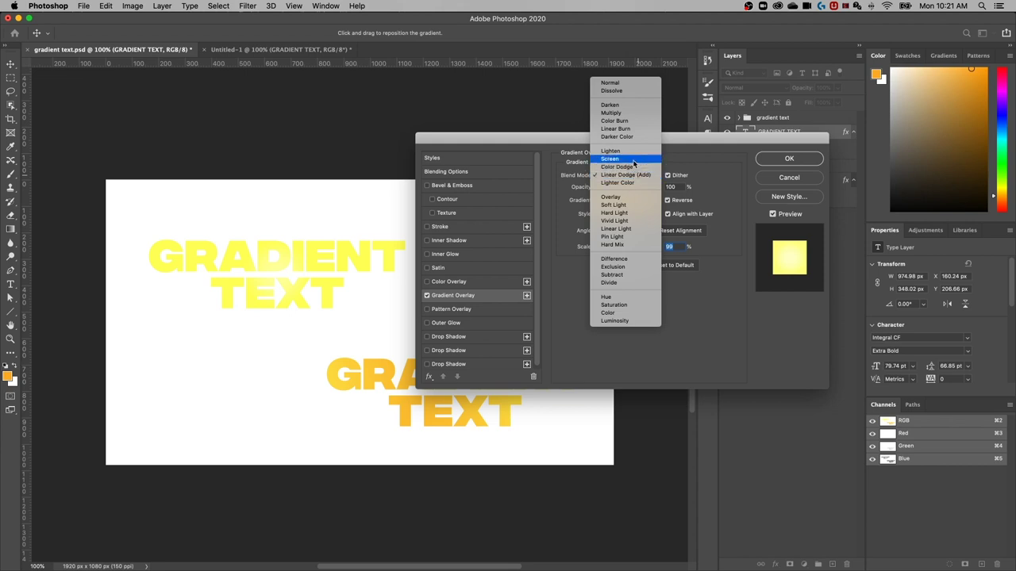
pyautogui.click(633, 165)
pyautogui.click(639, 175)
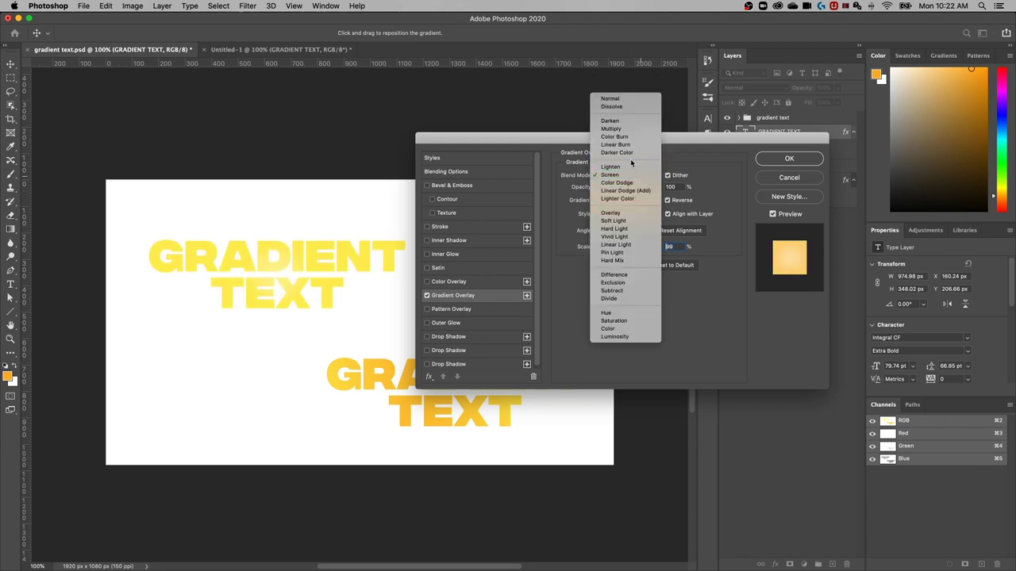
pyautogui.click(635, 130)
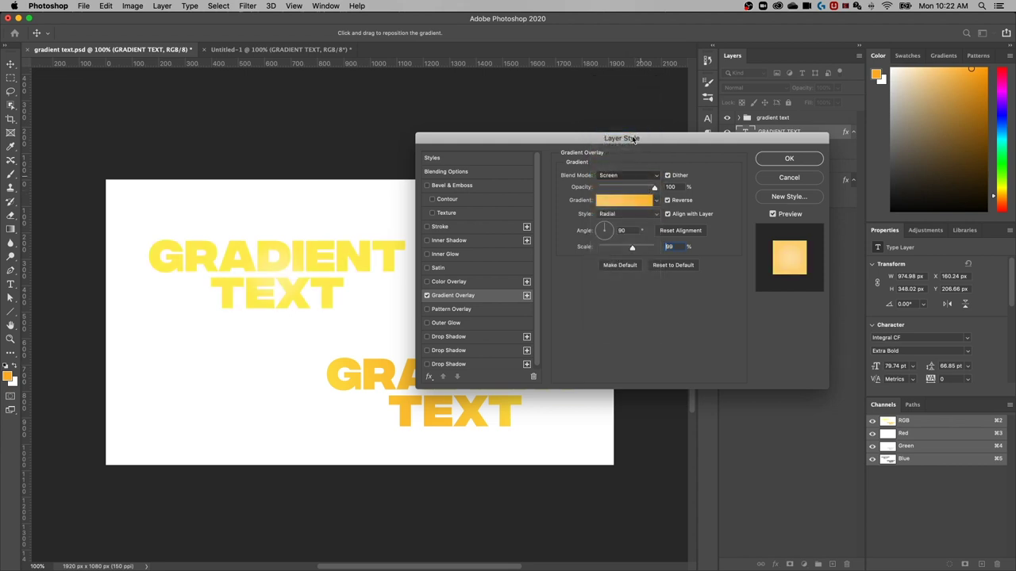
pyautogui.click(640, 178)
pyautogui.click(632, 184)
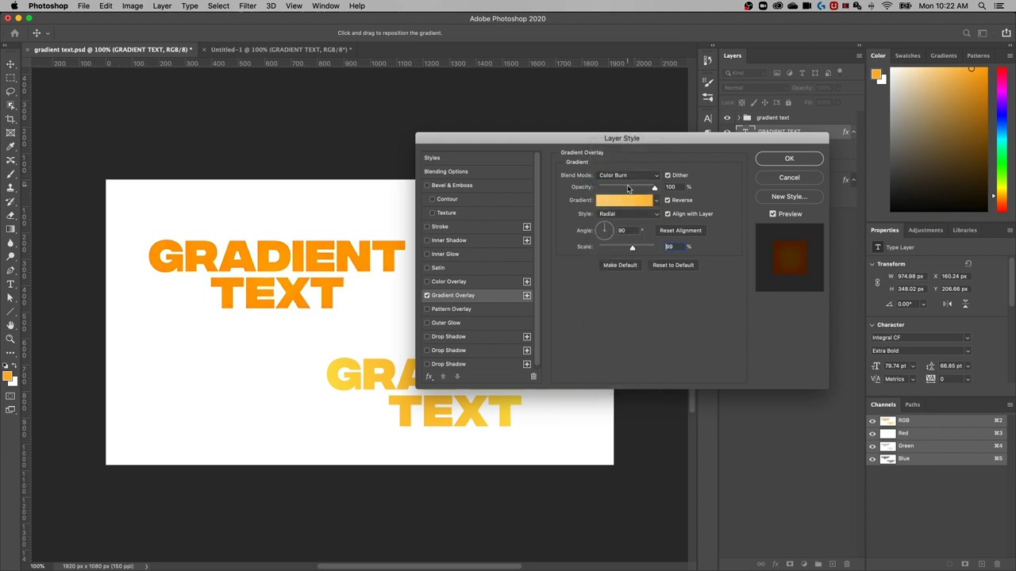
pyautogui.click(629, 175)
pyautogui.click(635, 135)
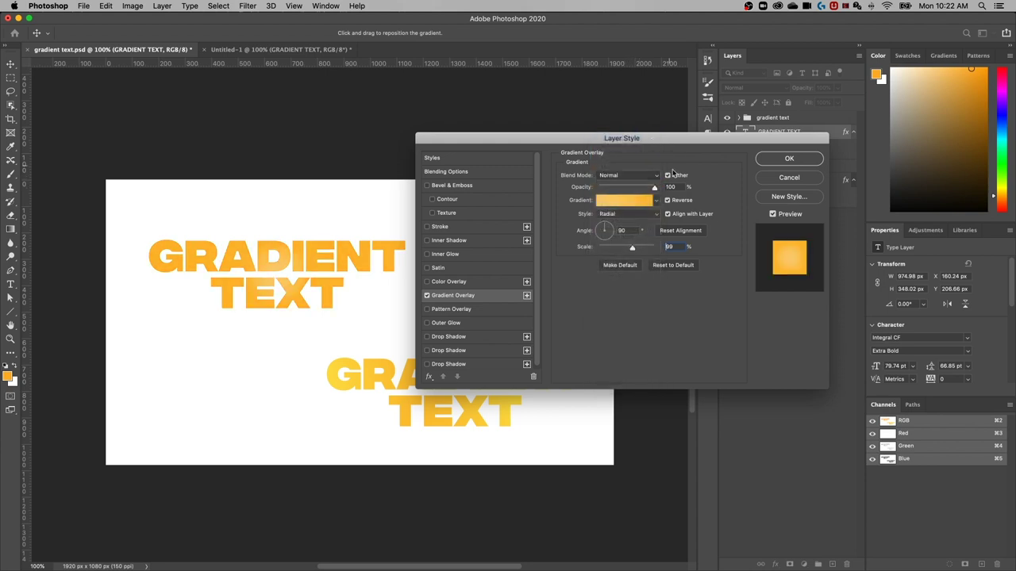
pyautogui.click(796, 162)
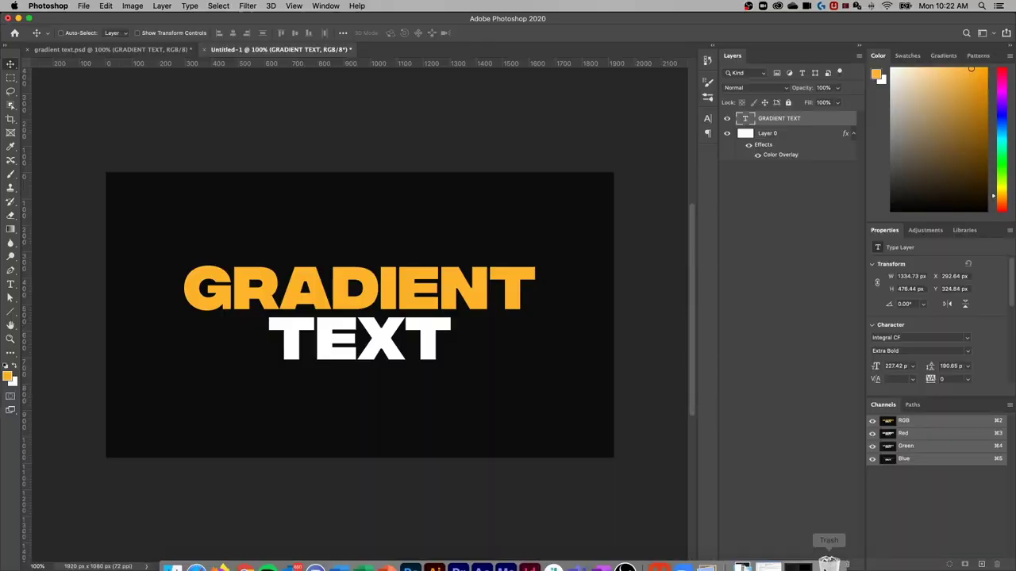
# Add a new empty Layer 1 above the GRADIENT TEXT layer in Untitled-1.
pyautogui.click(832, 564)
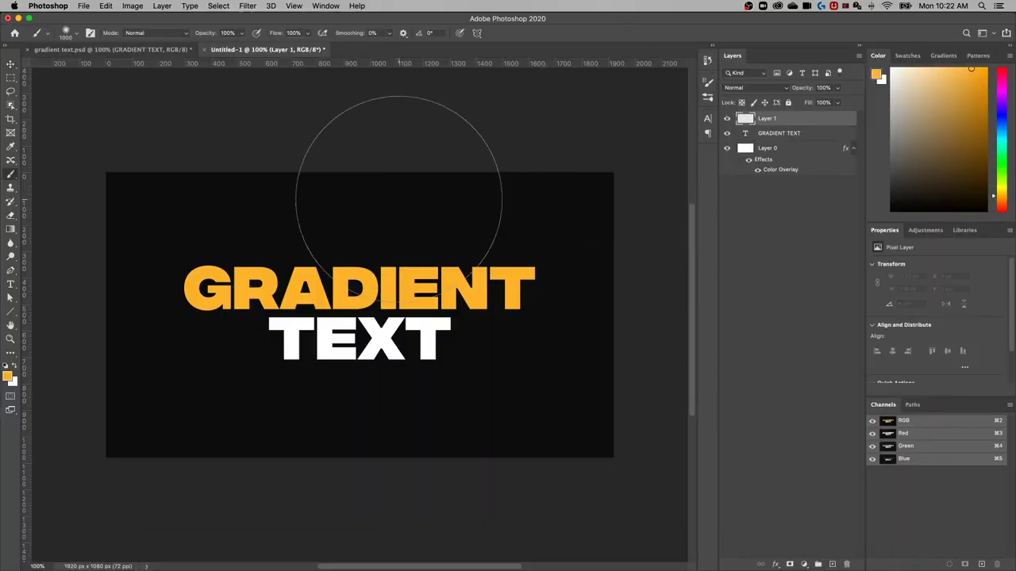
# Sample the orange and paint a large soft orange glow over the text on Layer 1.
pyautogui.press('i')
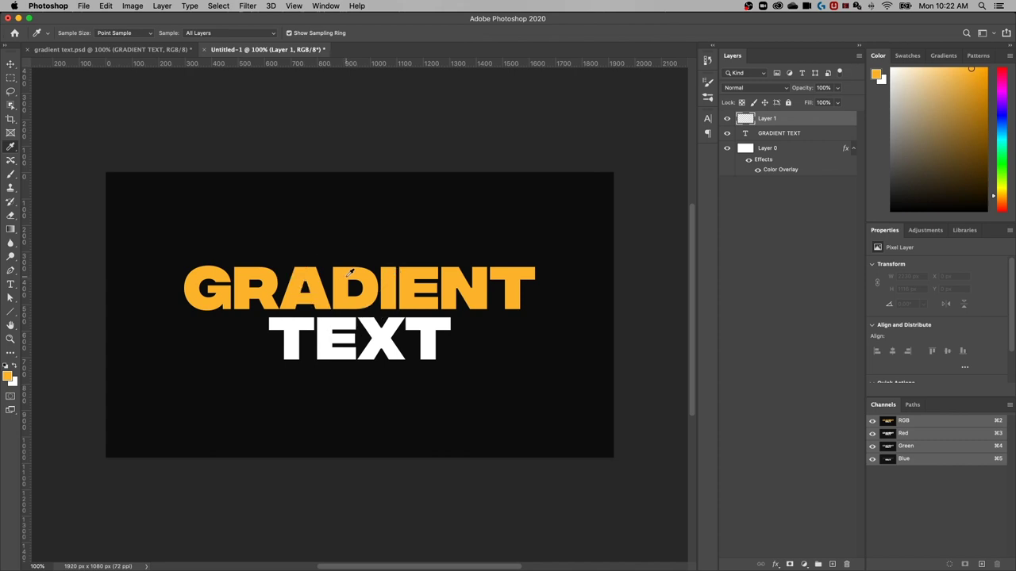
pyautogui.press('b')
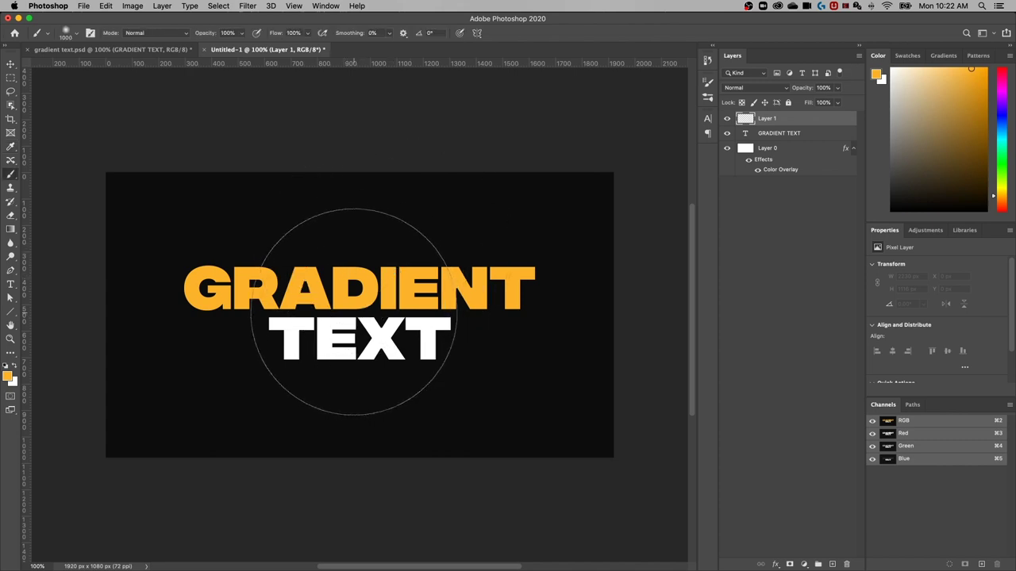
pyautogui.click(351, 312)
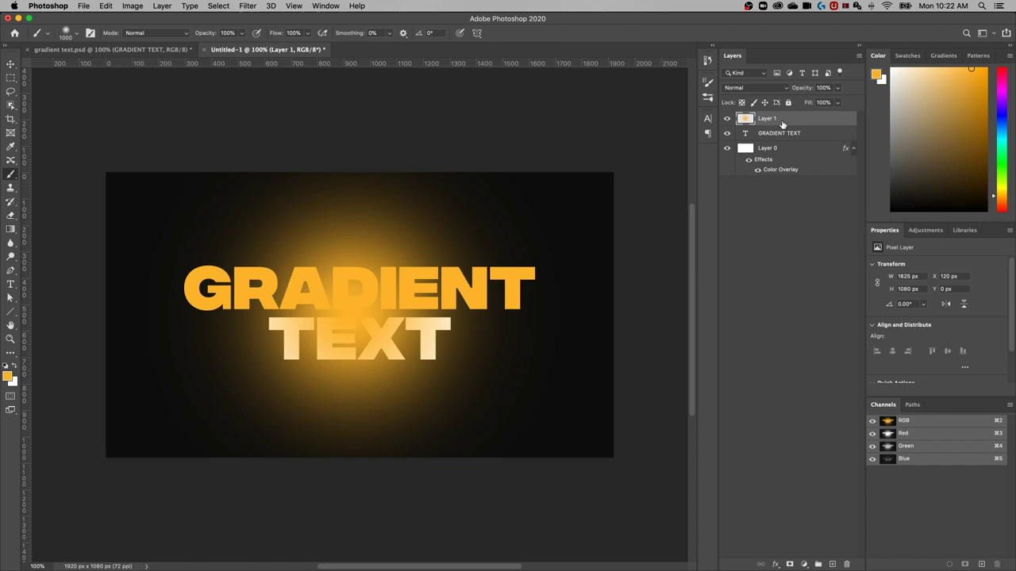
# Open Layer 1's blend mode list and close it without changing the mode.
pyautogui.click(766, 89)
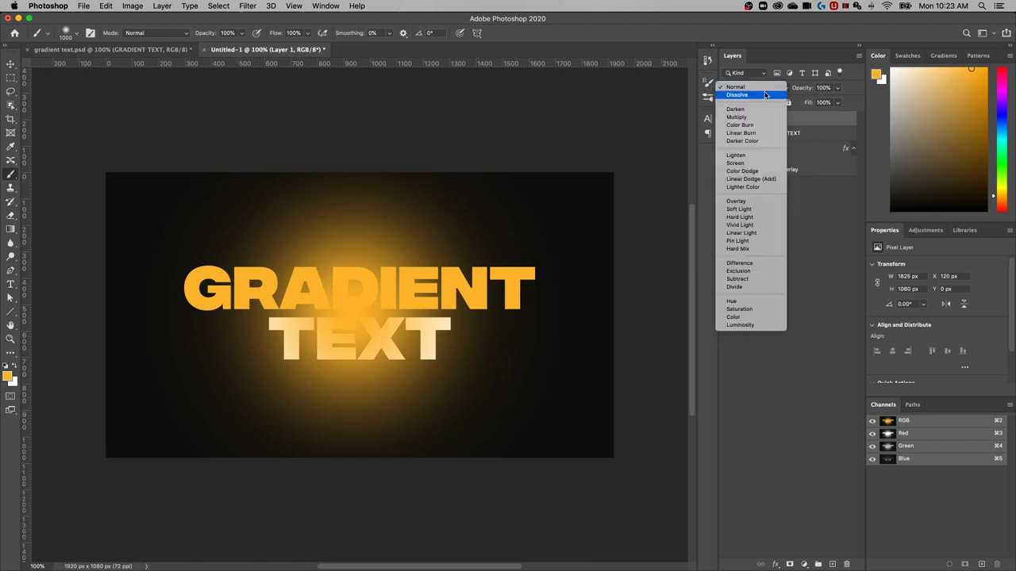
pyautogui.press('Escape')
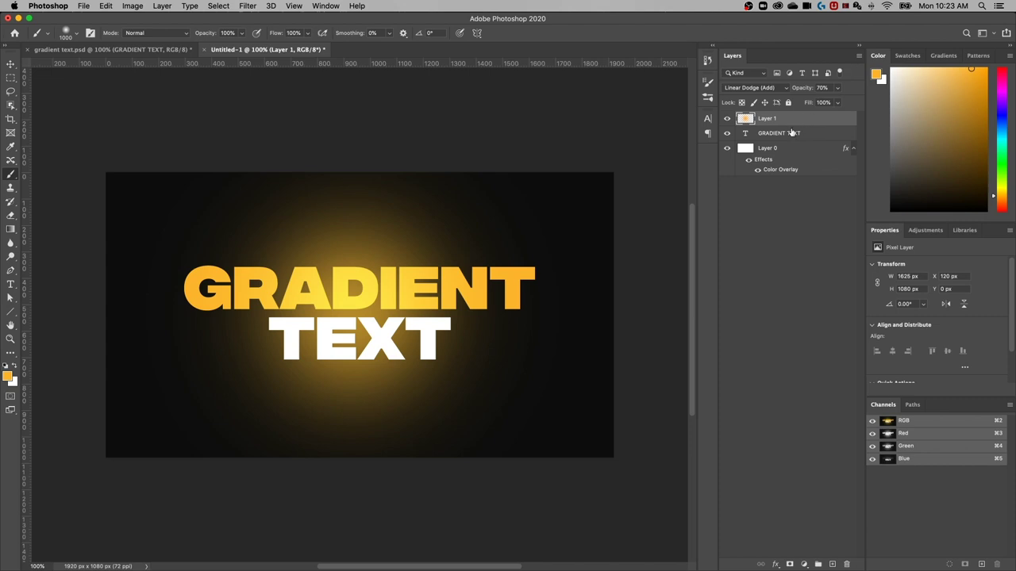
# Clip the orange Layer 1 glow to the GRADIENT TEXT layer.
pyautogui.keyDown('alt'); pyautogui.click(792, 121); pyautogui.keyUp('alt')
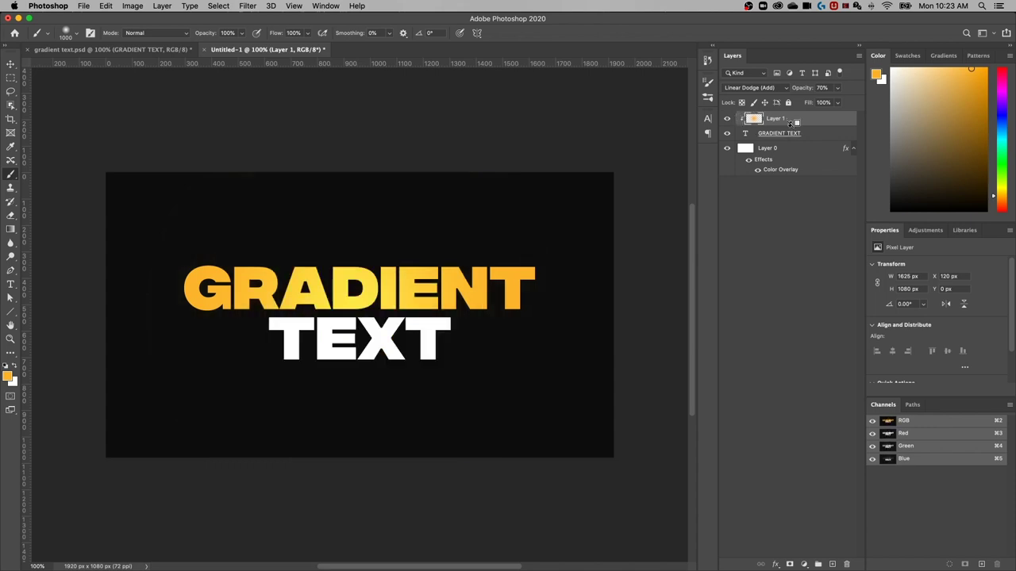